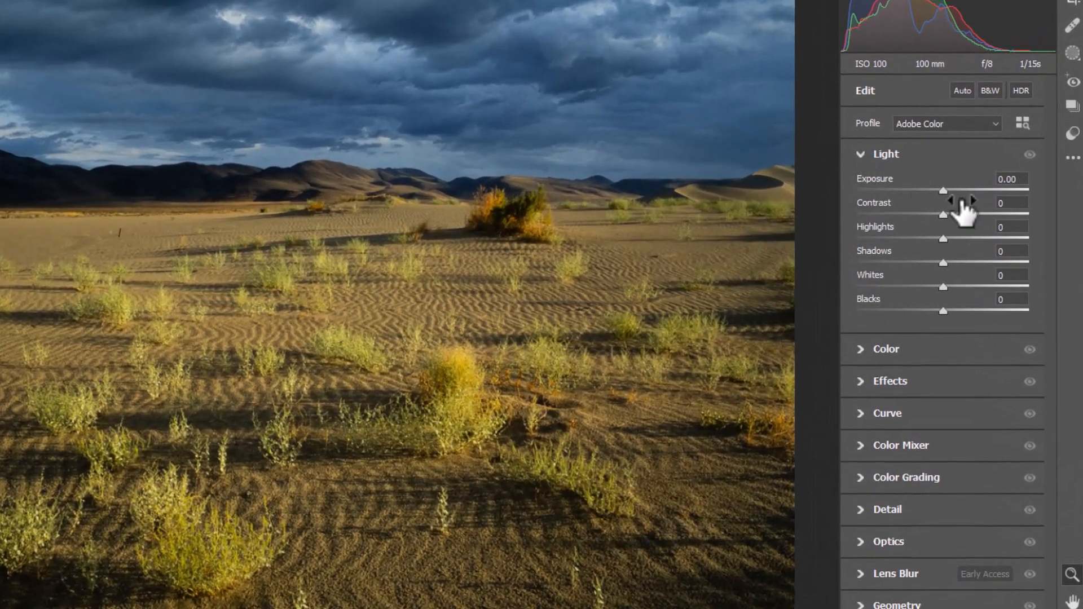
Step: Set the raw photo's exposure to -0.75, contrast to +30, highlights to +14, shadows to -50 and blacks to -7
{"action": "left_click_drag", "start_coordinate": [942, 189], "coordinate": [929, 198]}
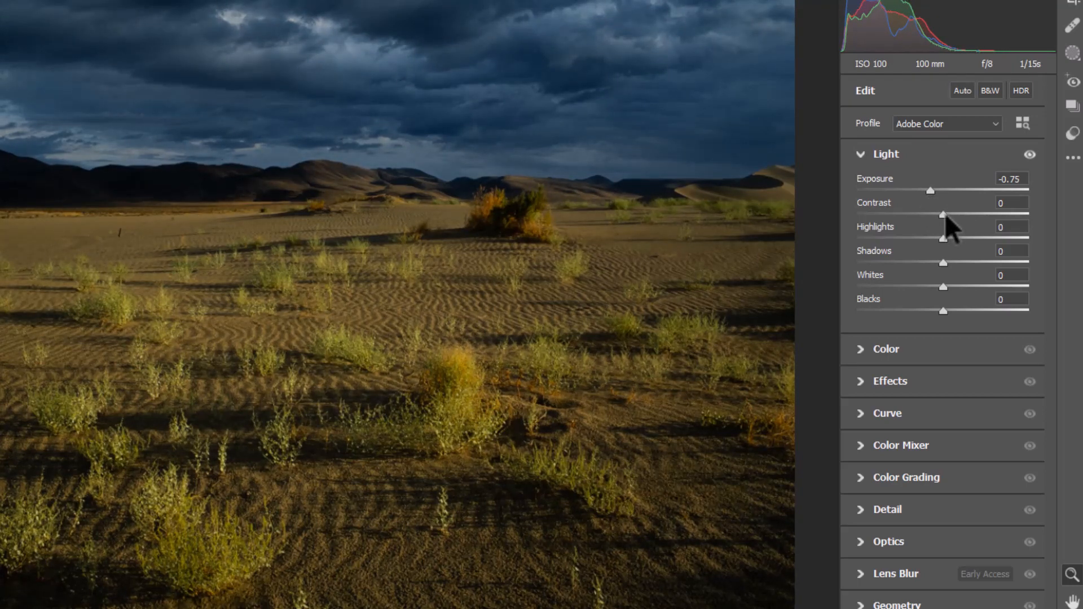
{"action": "left_click_drag", "start_coordinate": [945, 213], "coordinate": [970, 213]}
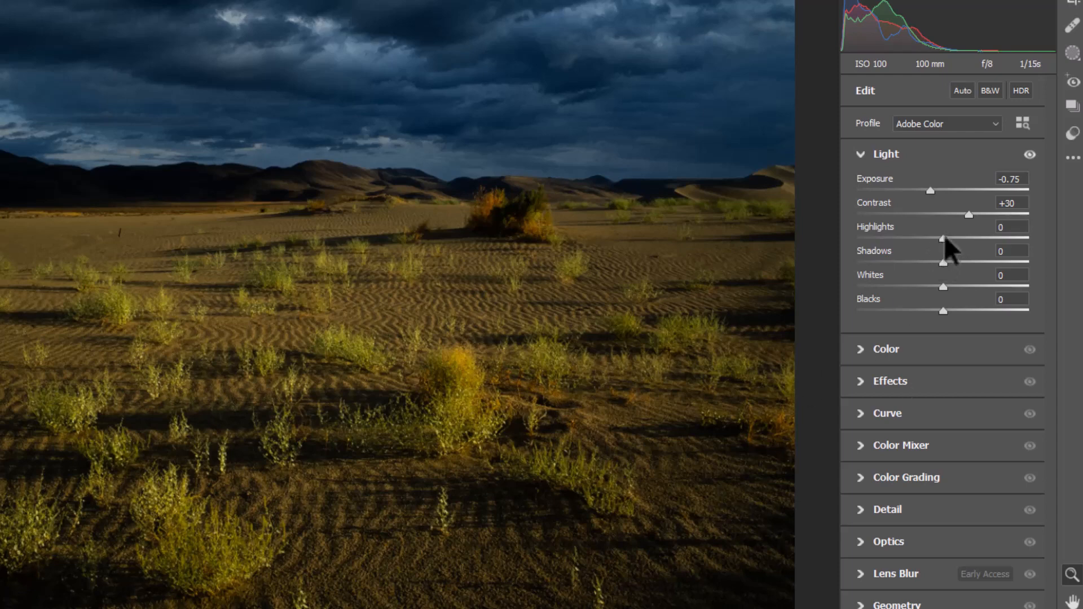
{"action": "left_click_drag", "start_coordinate": [944, 237], "coordinate": [956, 238]}
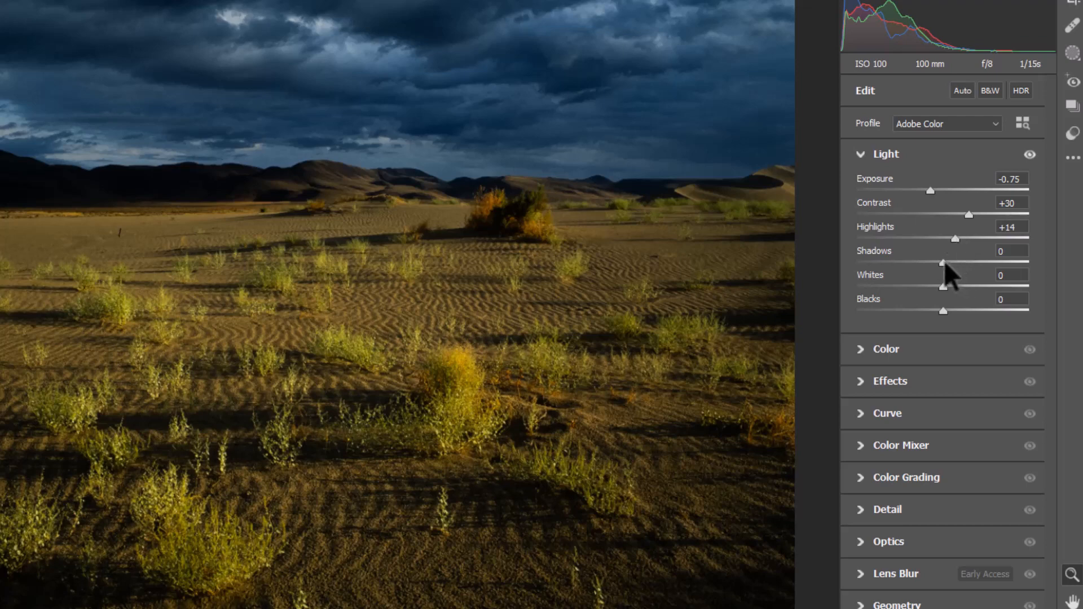
{"action": "left_click_drag", "start_coordinate": [944, 263], "coordinate": [902, 276]}
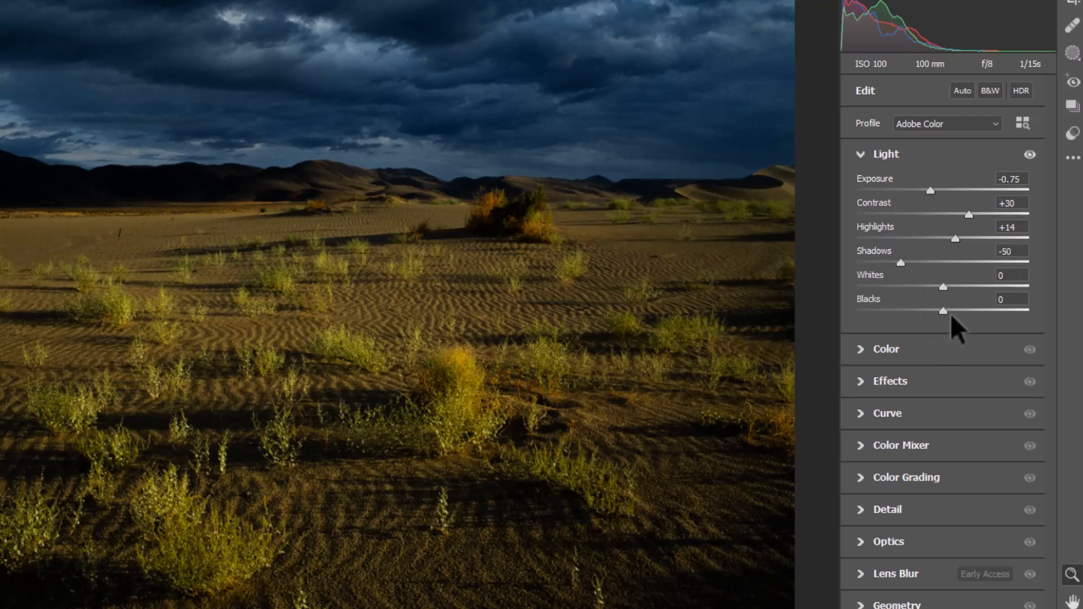
{"action": "left_click_drag", "start_coordinate": [942, 309], "coordinate": [940, 309]}
{"action": "left_click_drag", "start_coordinate": [943, 309], "coordinate": [941, 313]}
Step: Warm the photo's white balance to a temperature of 6800 with a tint of +26
{"action": "left_click", "coordinate": [860, 350]}
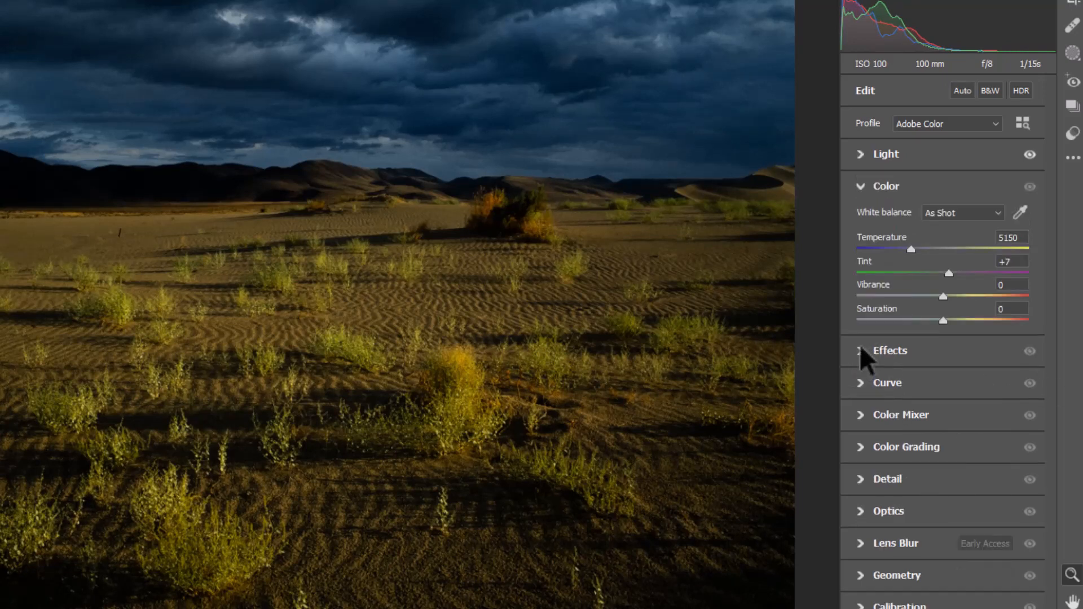
{"action": "left_click", "coordinate": [861, 350]}
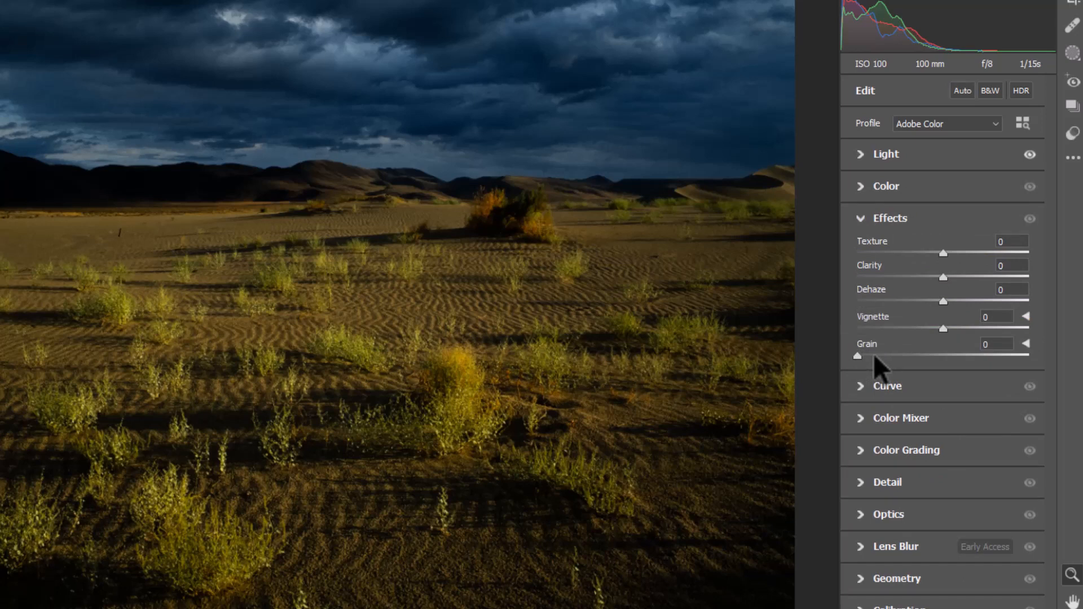
{"action": "left_click", "coordinate": [864, 185]}
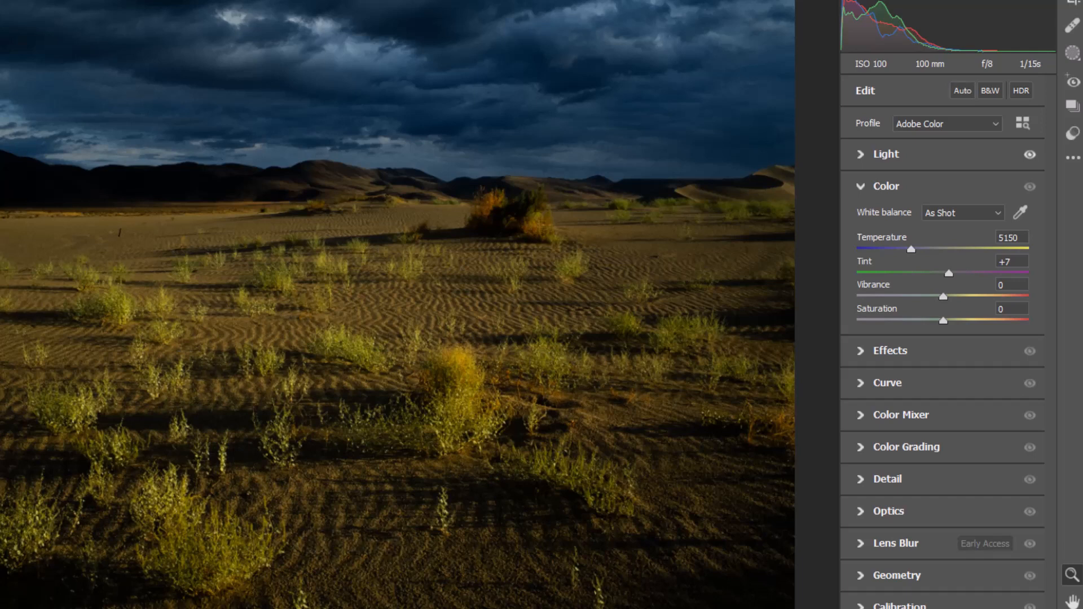
{"action": "left_click_drag", "start_coordinate": [911, 249], "coordinate": [939, 249]}
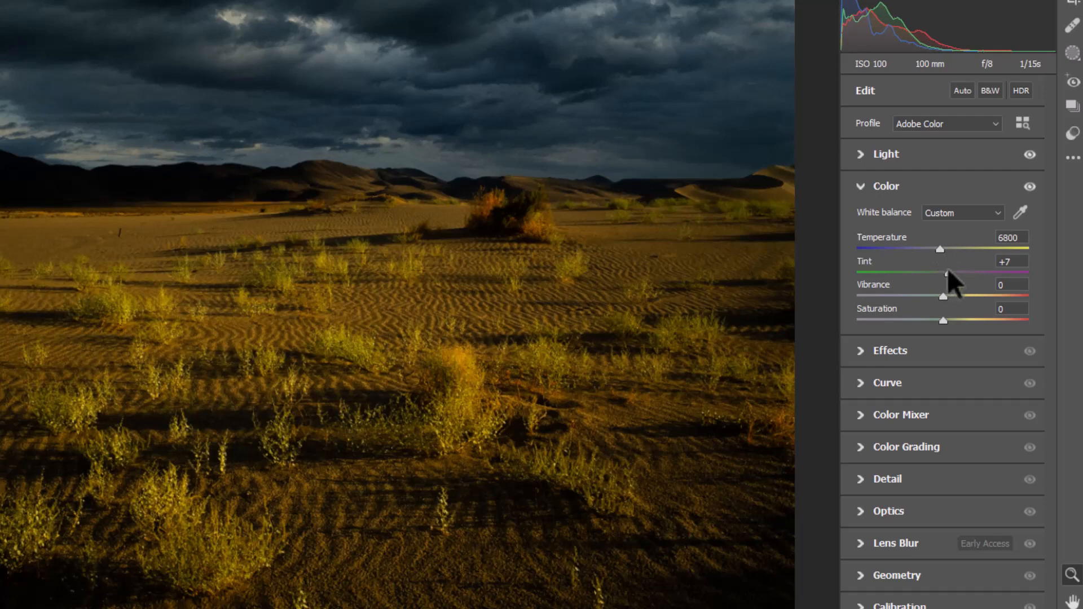
{"action": "left_click_drag", "start_coordinate": [948, 272], "coordinate": [964, 271]}
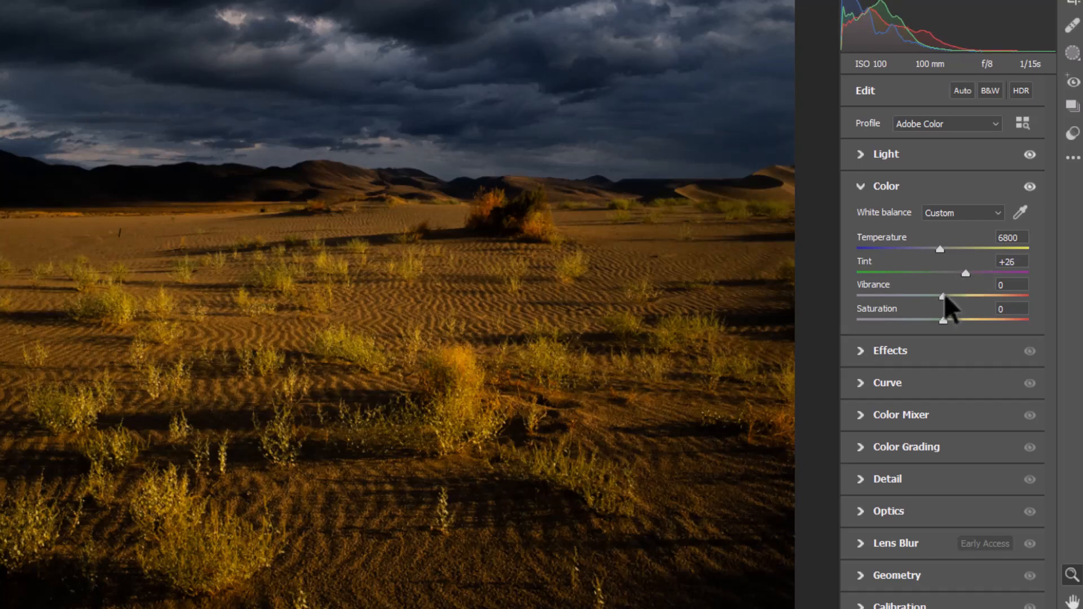
Step: Set vibrance to +40 and saturation to +31, and refine the temperature to 6950 and the tint to +27
{"action": "left_click_drag", "start_coordinate": [943, 295], "coordinate": [980, 294]}
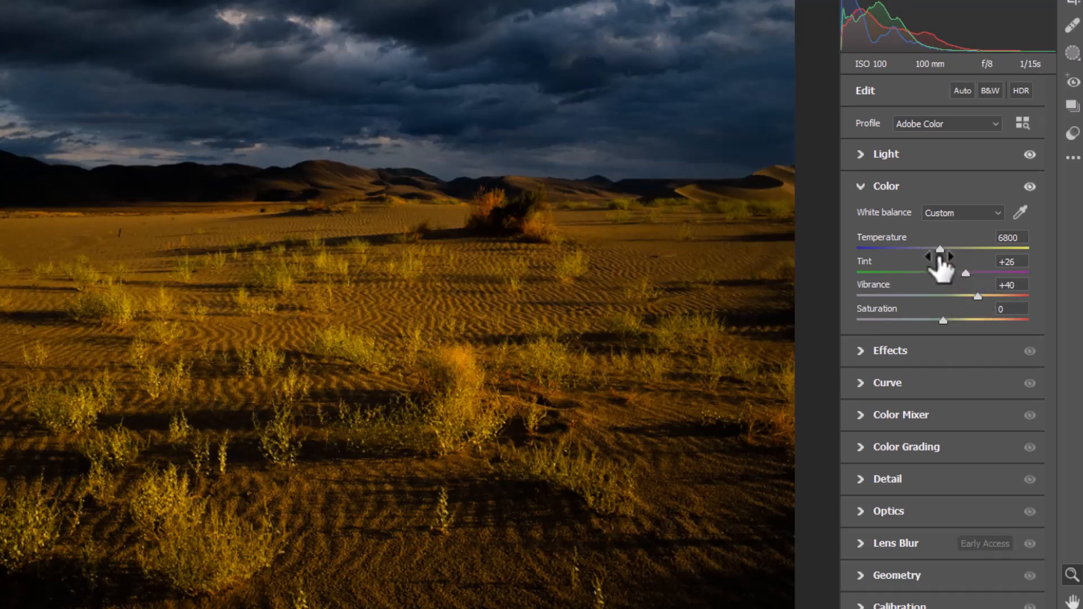
{"action": "left_click_drag", "start_coordinate": [940, 250], "coordinate": [943, 250]}
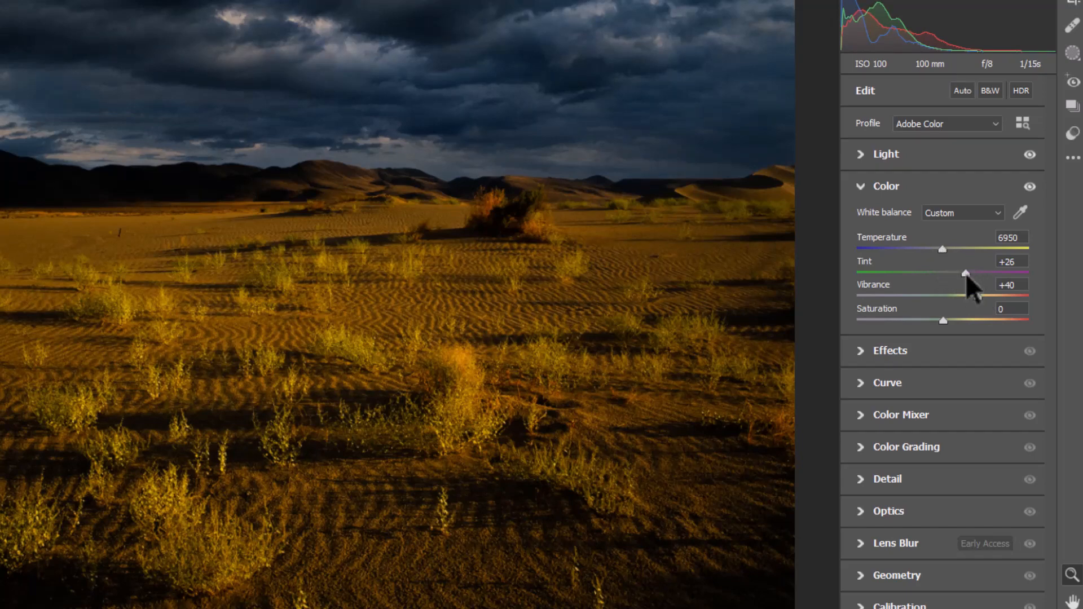
{"action": "mouse_move", "coordinate": [966, 270]}
{"action": "left_mouse_down"}
{"action": "mouse_move", "coordinate": [982, 262]}
{"action": "mouse_move", "coordinate": [974, 274]}
{"action": "left_mouse_up"}
{"action": "left_click_drag", "start_coordinate": [943, 320], "coordinate": [965, 320]}
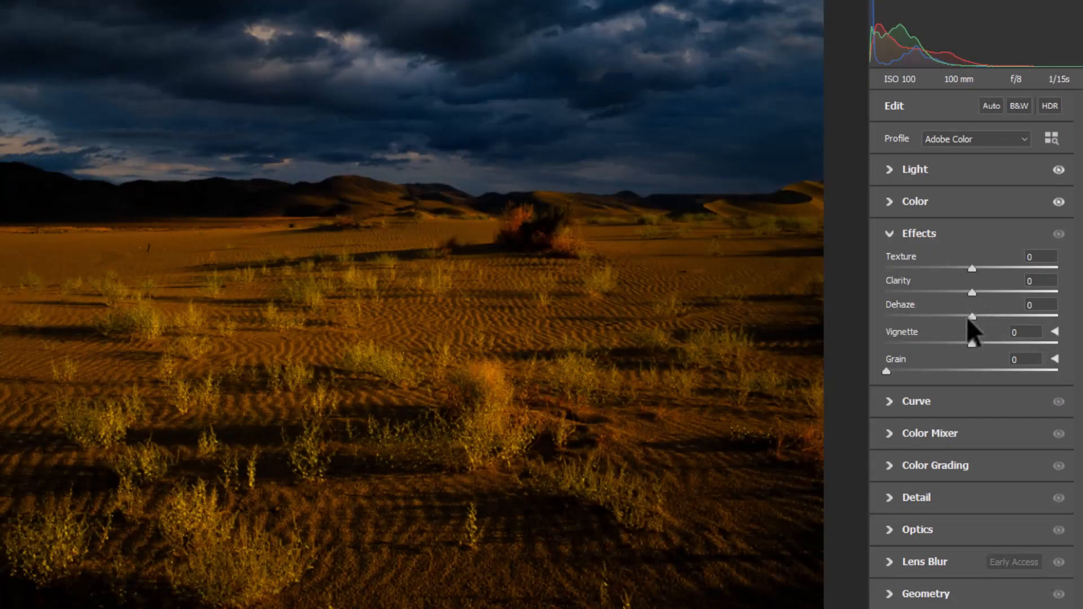
Step: Set dehaze to +21 and clarity to +18, and adjust exposure to -0.50 while fine-tuning the blacks
{"action": "left_click_drag", "start_coordinate": [973, 317], "coordinate": [987, 288]}
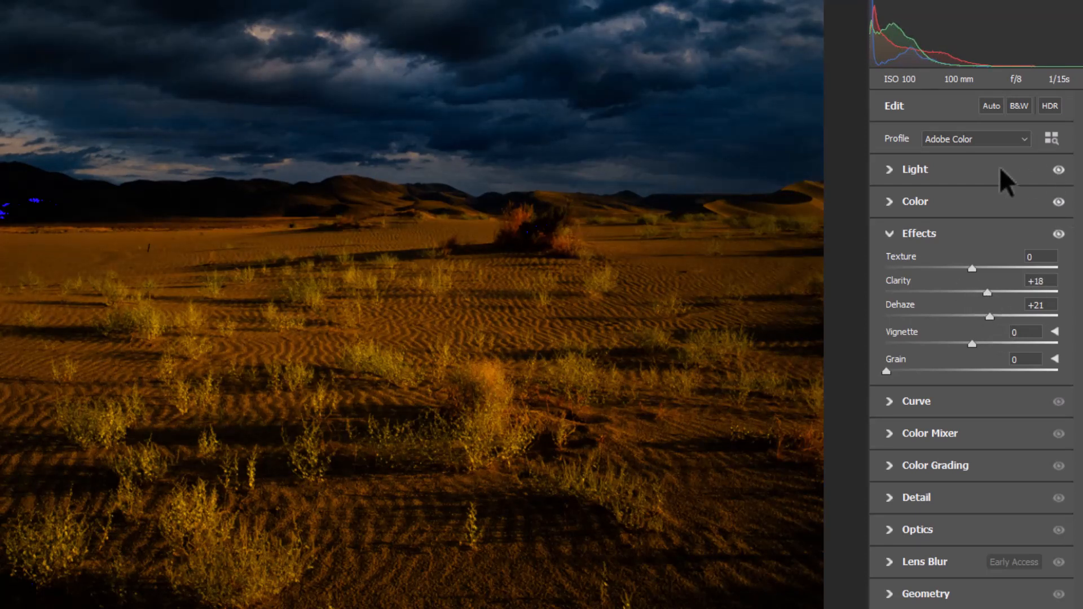
{"action": "left_click", "coordinate": [912, 176]}
{"action": "left_click_drag", "start_coordinate": [956, 206], "coordinate": [964, 205]}
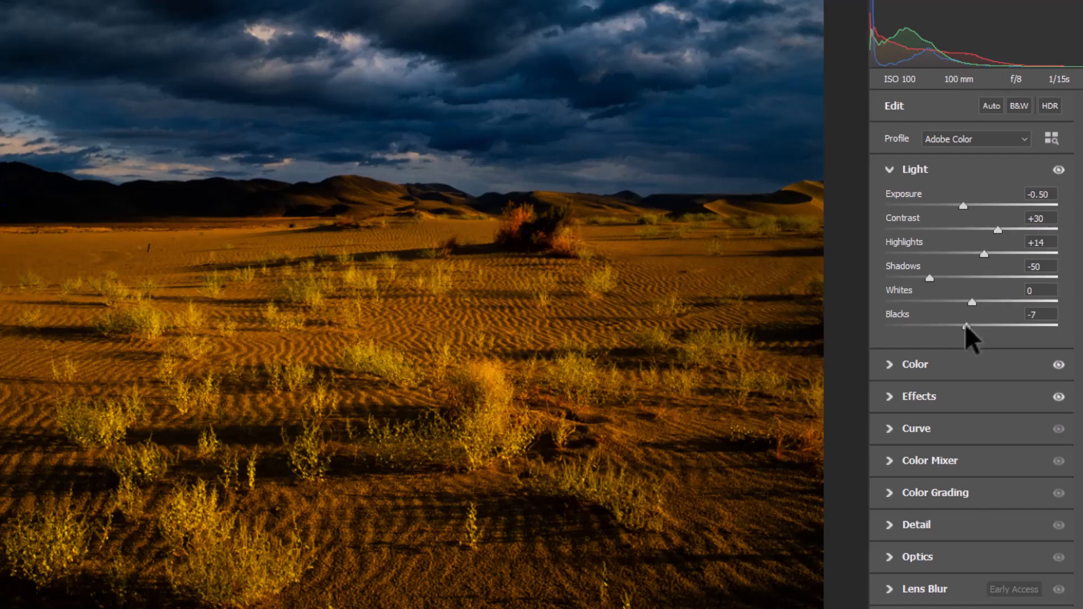
{"action": "left_click_drag", "start_coordinate": [967, 328], "coordinate": [963, 327]}
{"action": "left_click_drag", "start_coordinate": [964, 326], "coordinate": [966, 326]}
{"action": "left_click", "coordinate": [889, 170]}
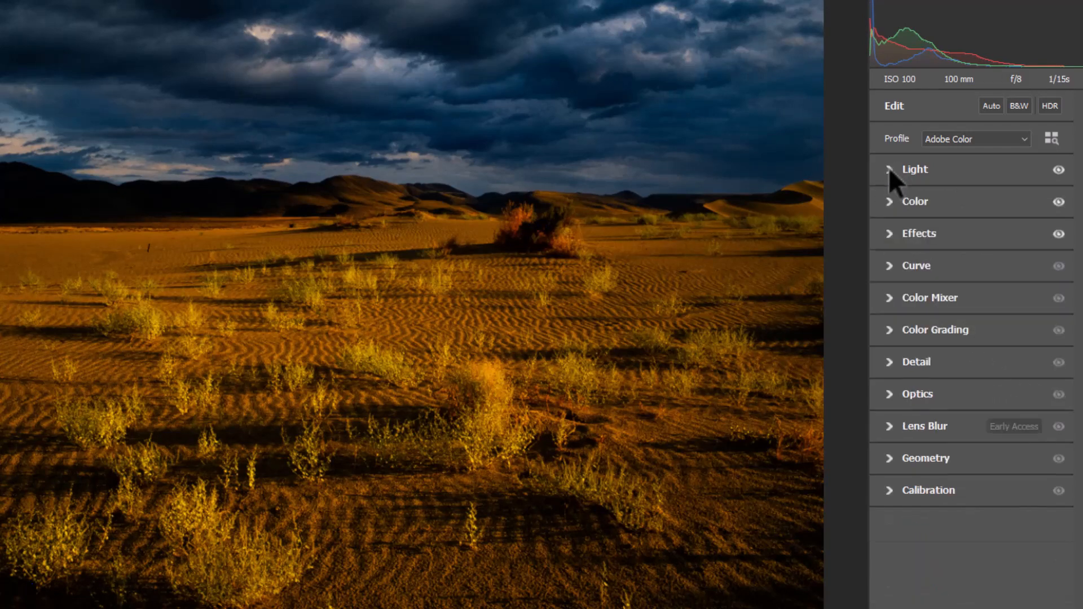
Step: Review the effects and color settings and open the developed raw file in Photoshop as a smart object
{"action": "left_click", "coordinate": [889, 234]}
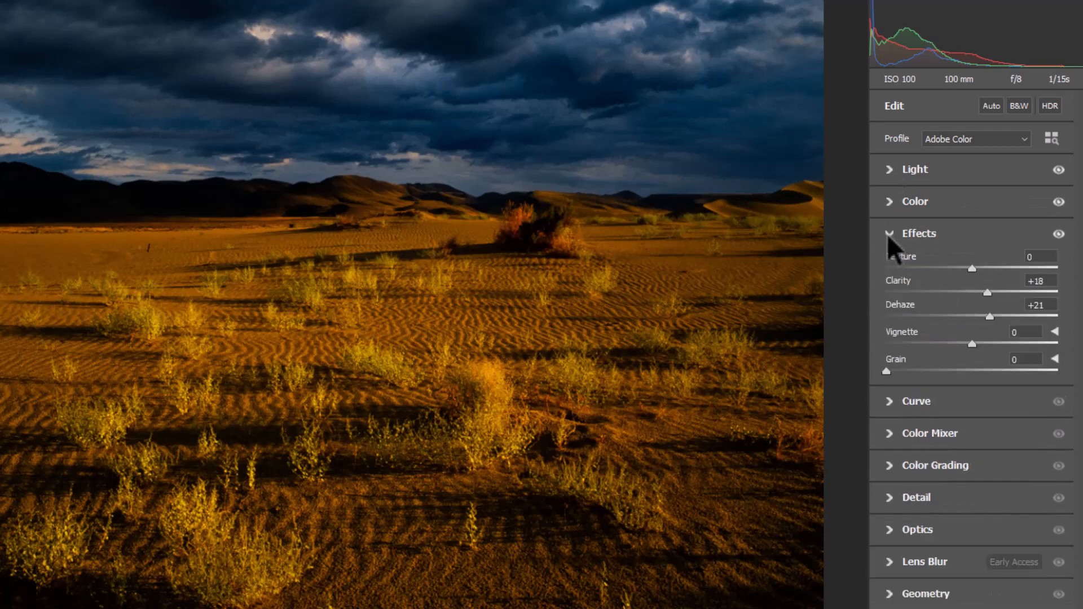
{"action": "left_click", "coordinate": [888, 234]}
{"action": "left_click", "coordinate": [890, 199]}
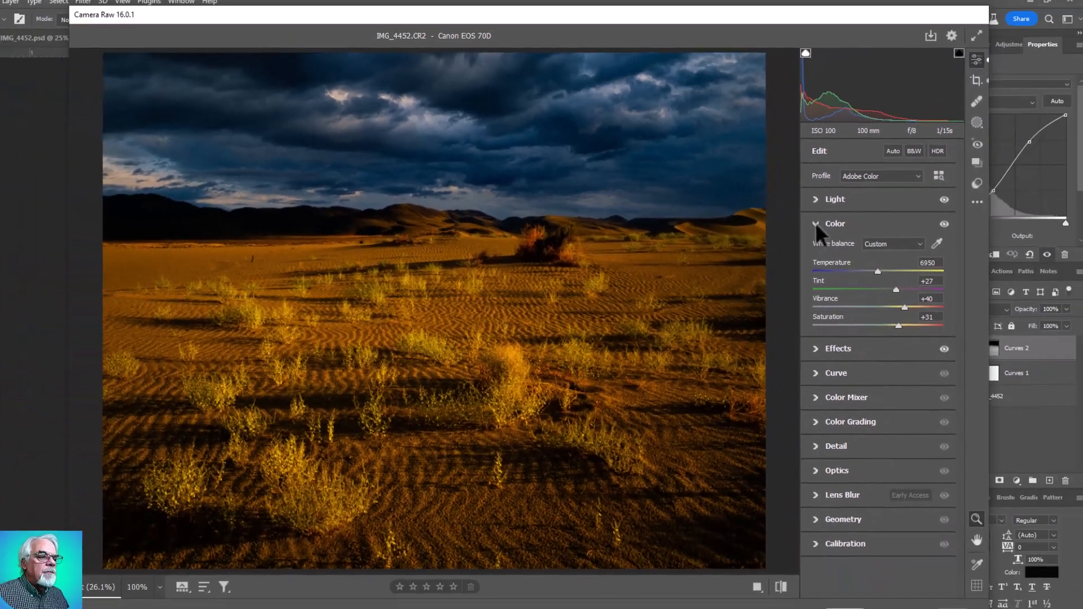
{"action": "left_click", "coordinate": [890, 202]}
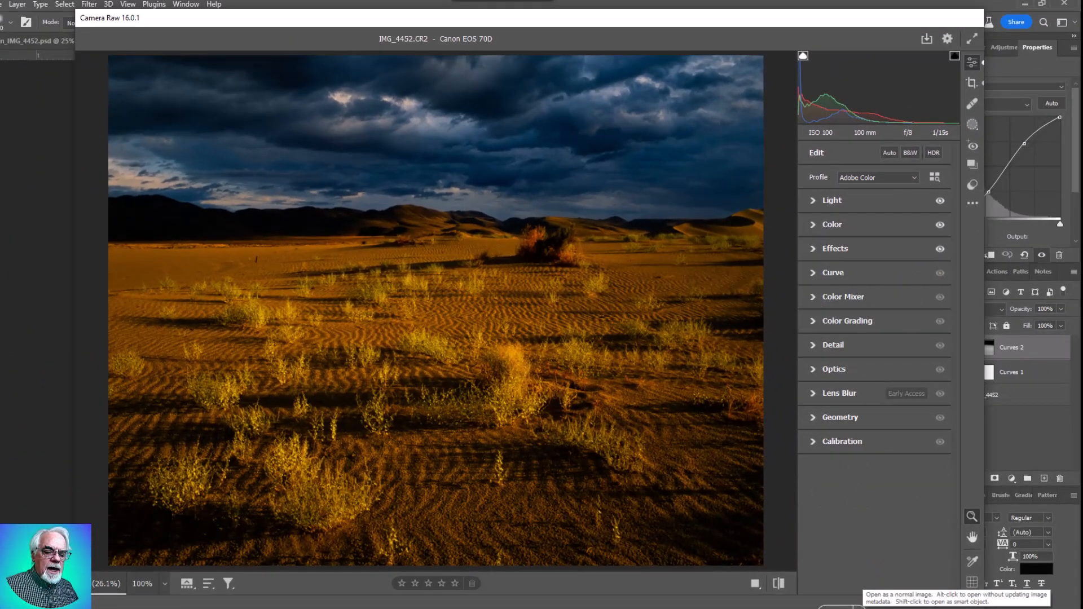
{"action": "left_click", "coordinate": [840, 608], "text": "shift"}
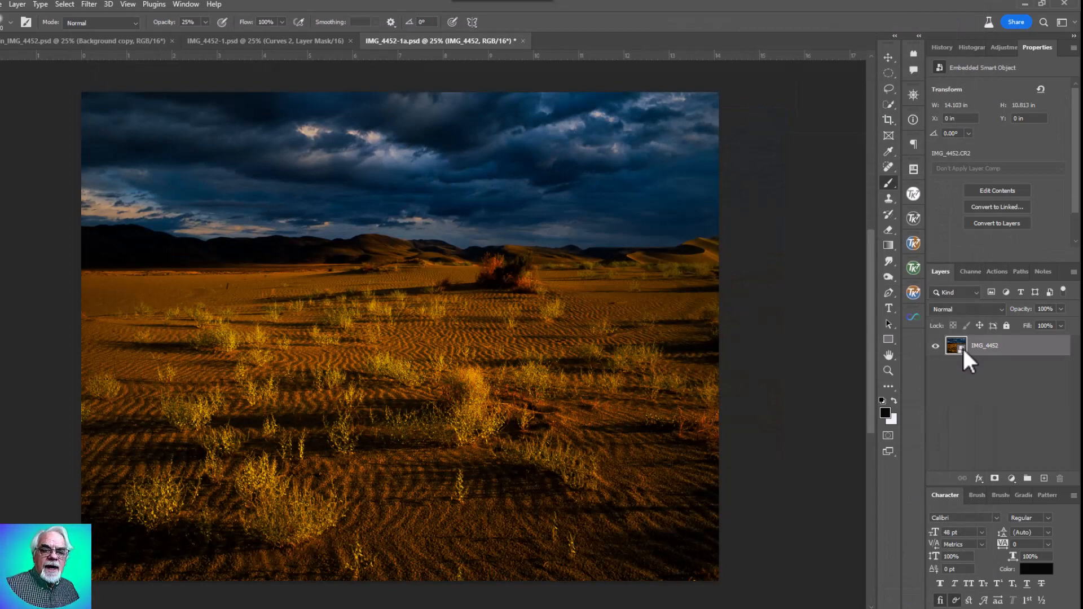
Step: Reopen the smart object's raw settings in Camera Raw for inspection and dismiss them without saving changes
{"action": "double_click", "coordinate": [963, 349]}
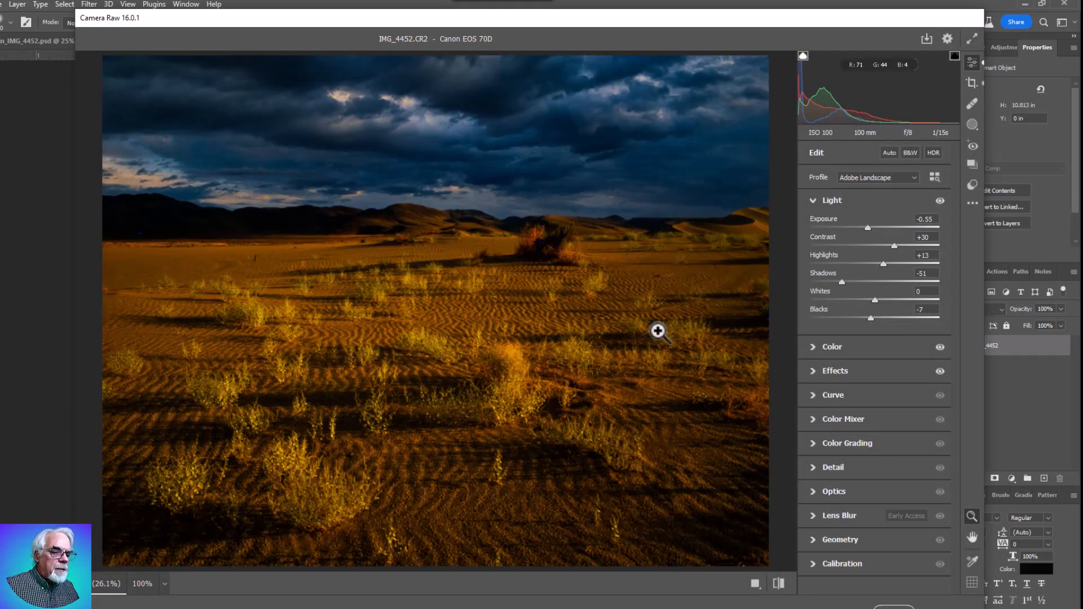
{"action": "left_click", "coordinate": [894, 608]}
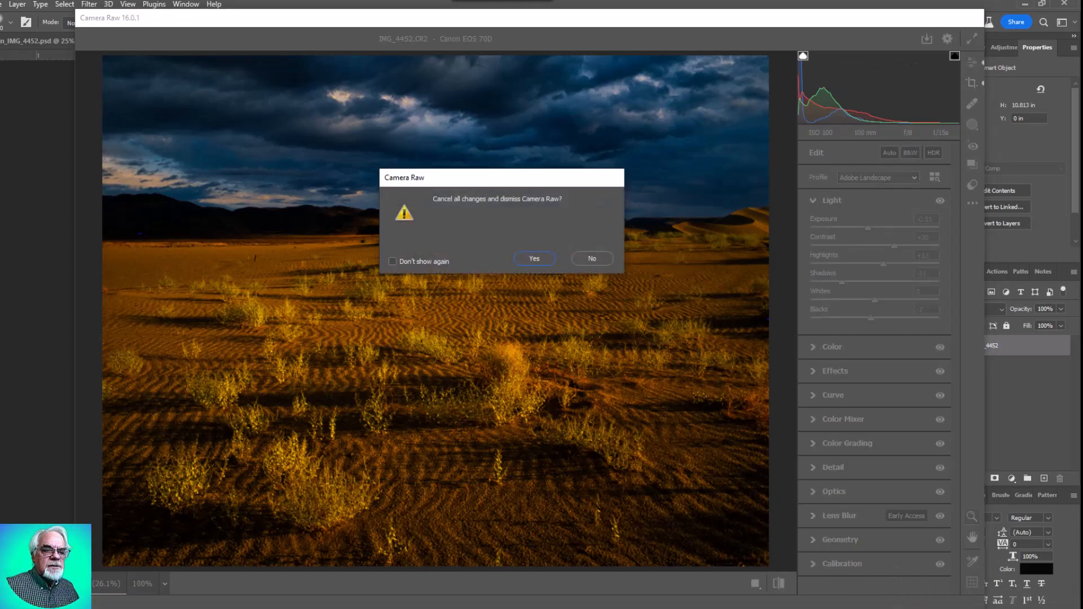
{"action": "left_click", "coordinate": [530, 260]}
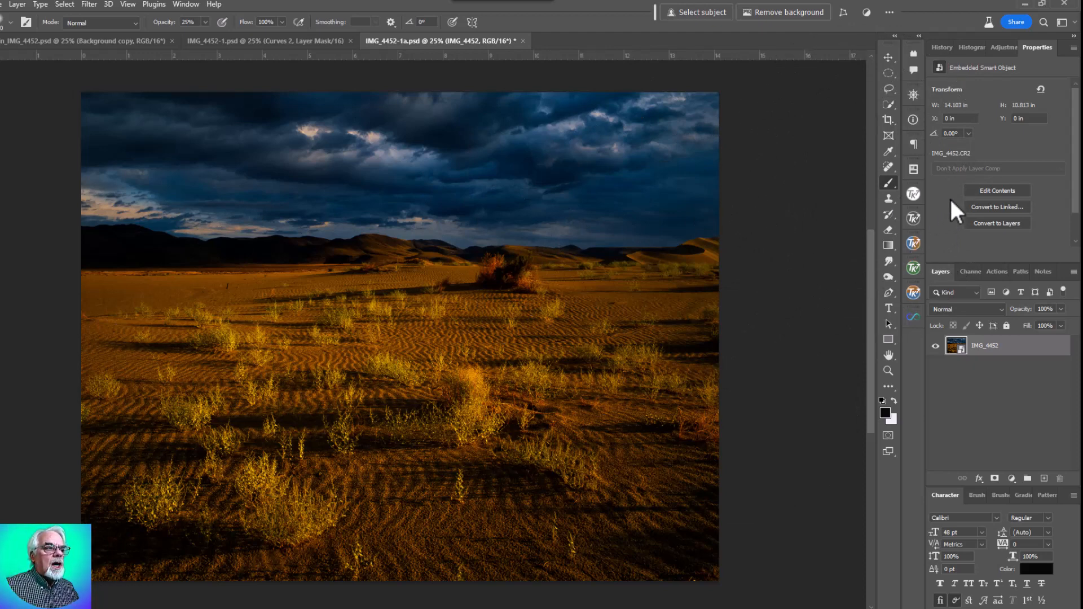
Step: Add a Curves adjustment layer above the photo with the Medium Contrast (RGB) preset and reduce its opacity to 74%
{"action": "left_click", "coordinate": [1010, 479]}
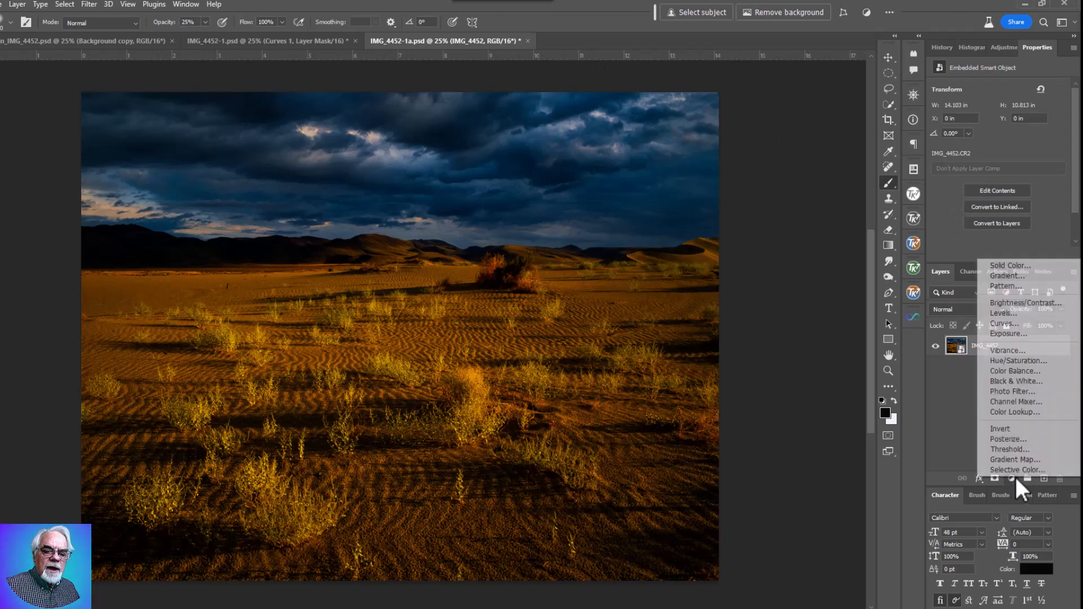
{"action": "left_click", "coordinate": [1011, 323]}
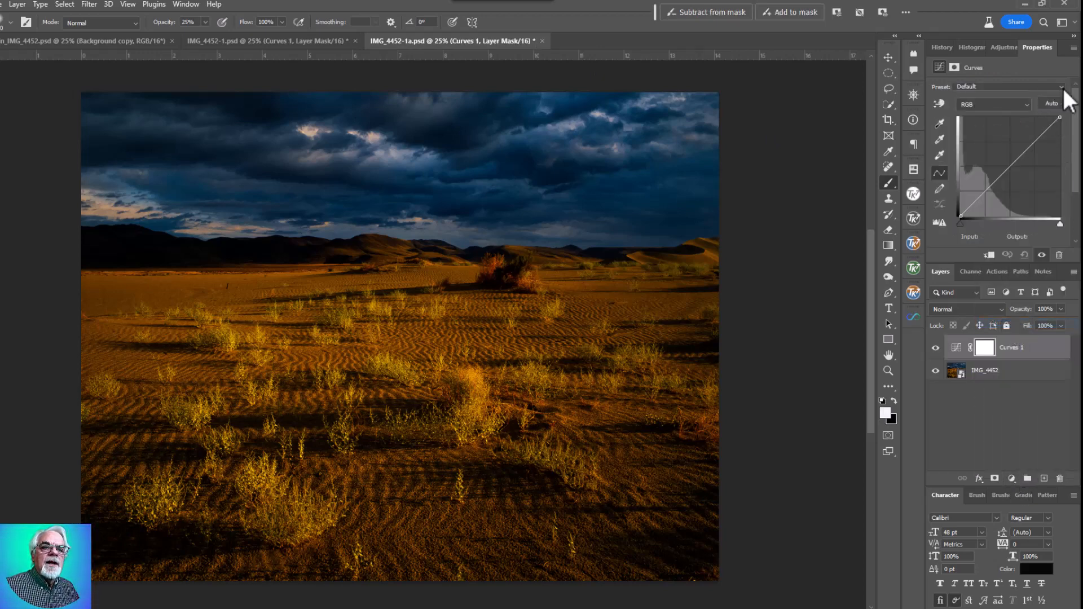
{"action": "left_click", "coordinate": [1028, 104]}
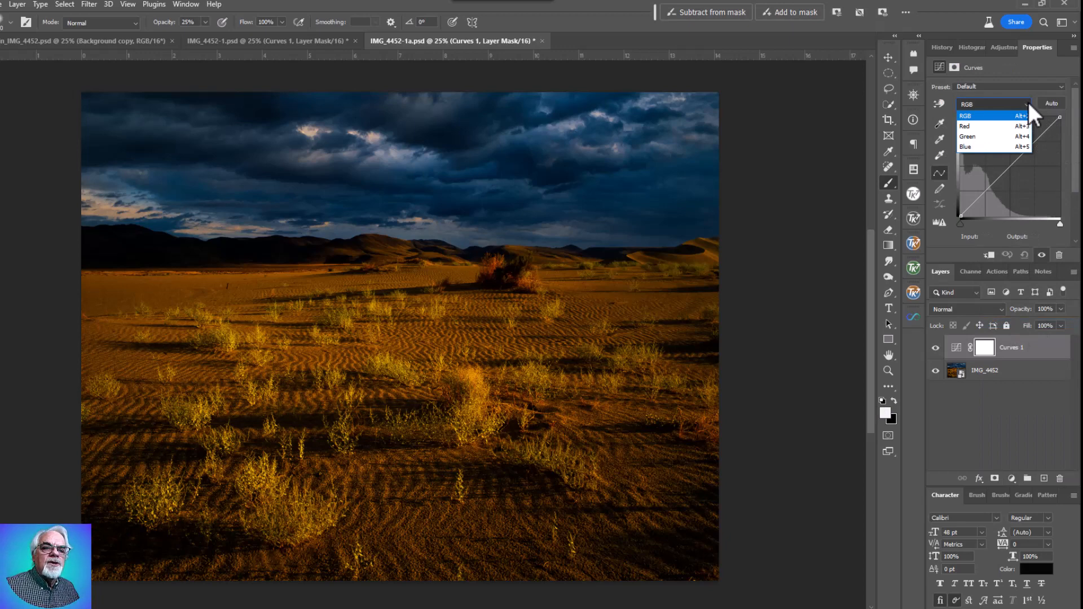
{"action": "left_click", "coordinate": [1028, 103]}
{"action": "left_click", "coordinate": [1064, 87]}
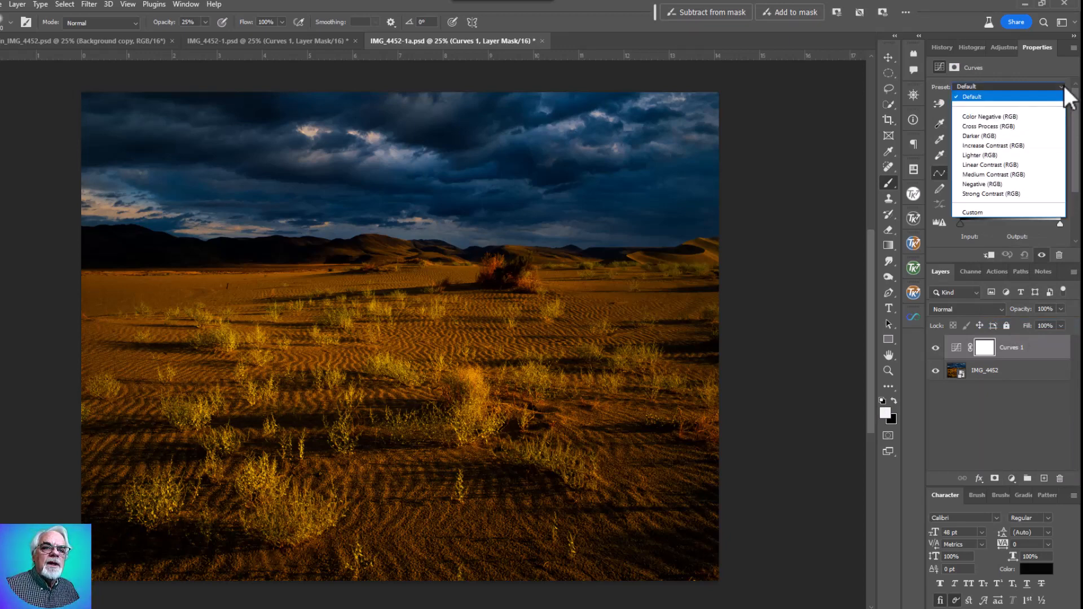
{"action": "left_click", "coordinate": [1000, 175]}
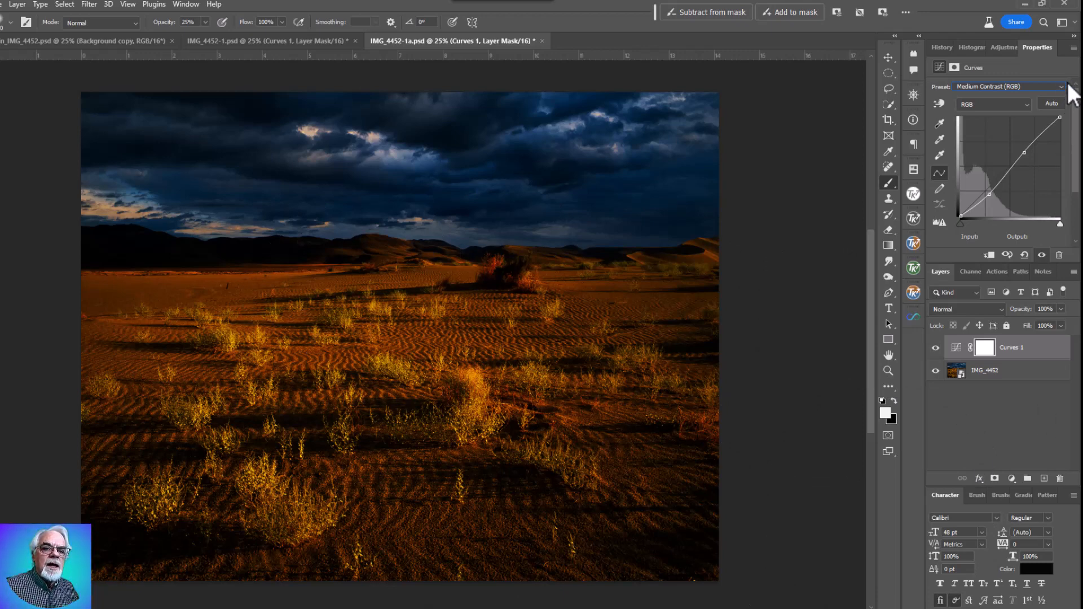
{"action": "left_click", "coordinate": [1061, 310]}
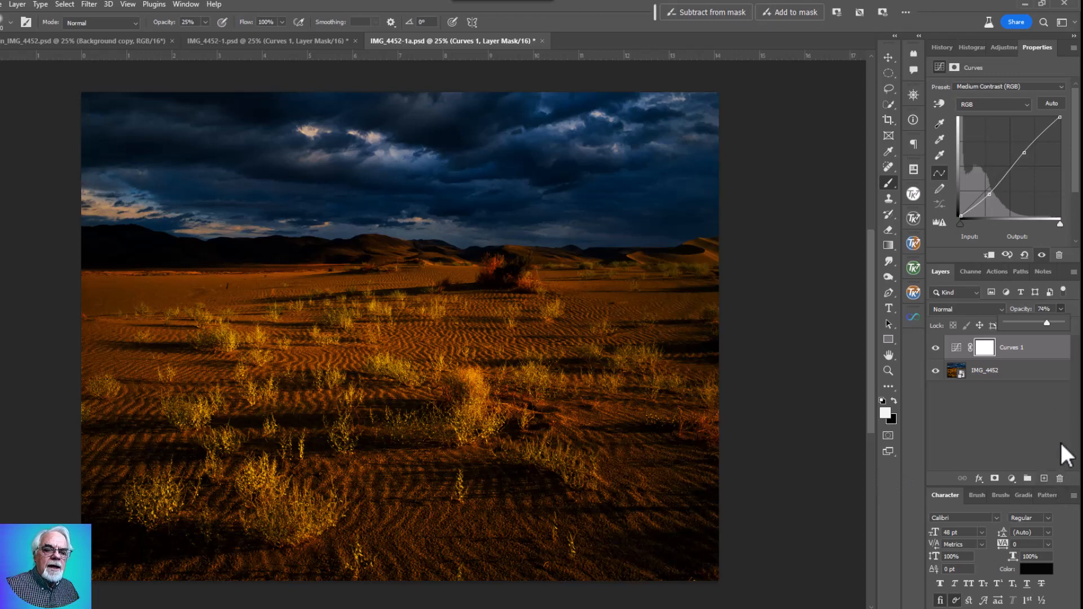
Step: Add a second Curves adjustment layer on top and apply the Medium Contrast (RGB) preset to it
{"action": "left_click", "coordinate": [1011, 478]}
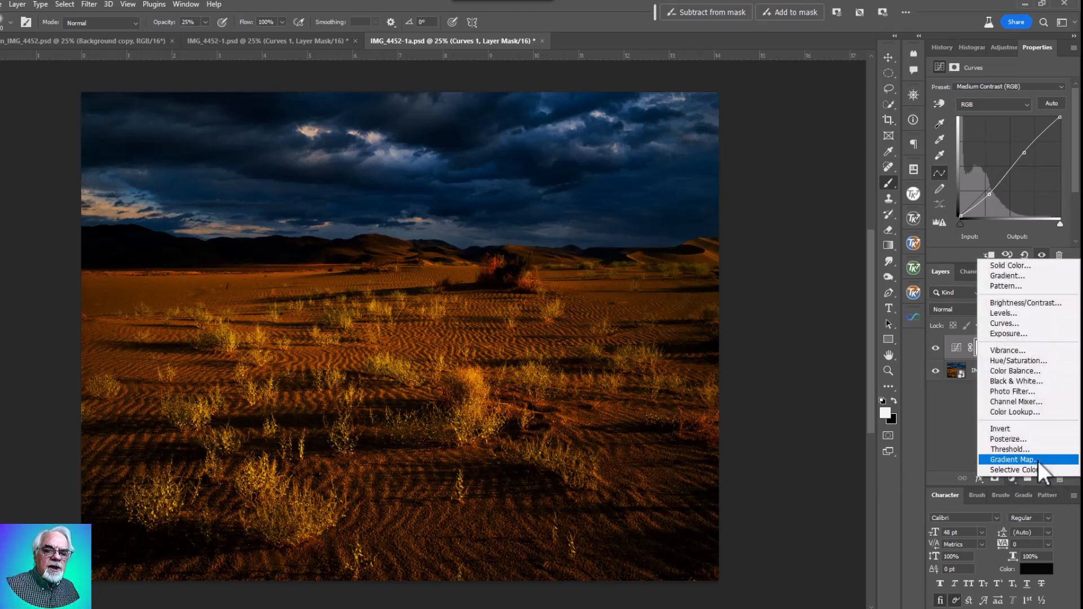
{"action": "left_click", "coordinate": [1024, 321]}
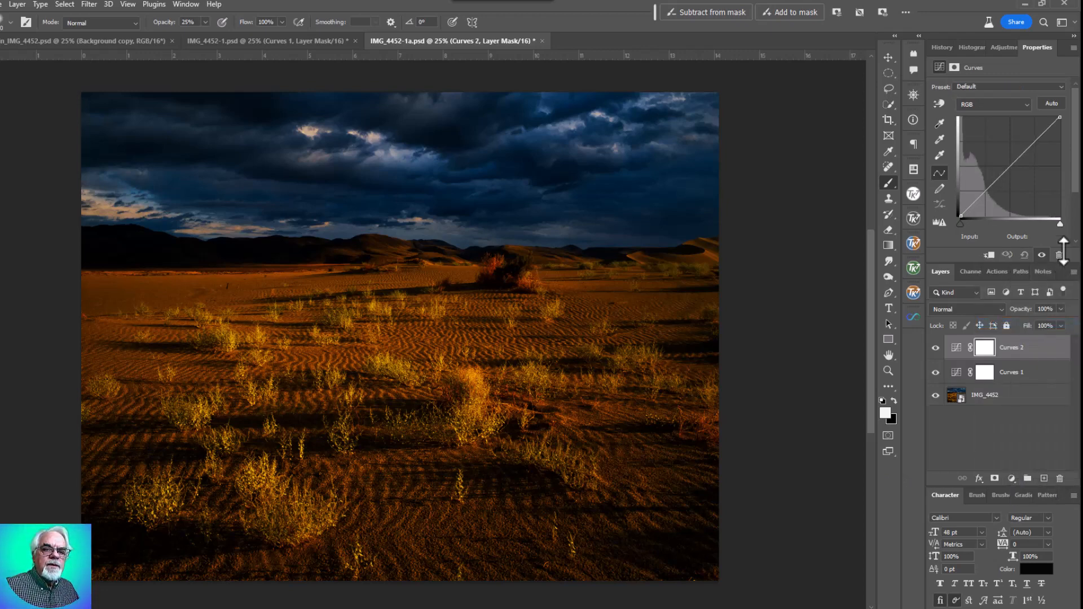
{"action": "left_click", "coordinate": [1064, 85]}
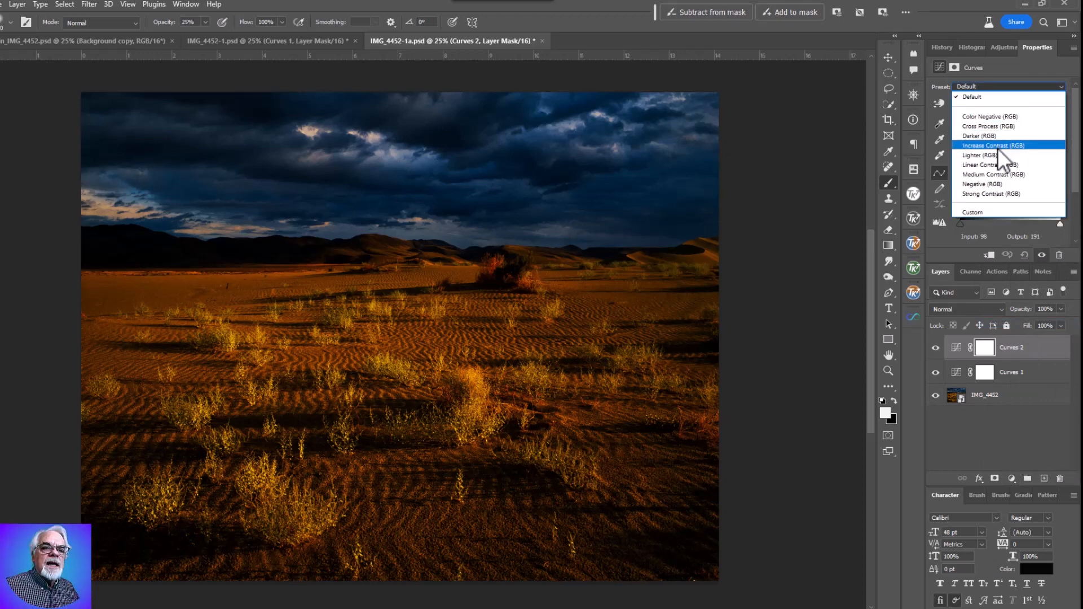
{"action": "left_click", "coordinate": [991, 174]}
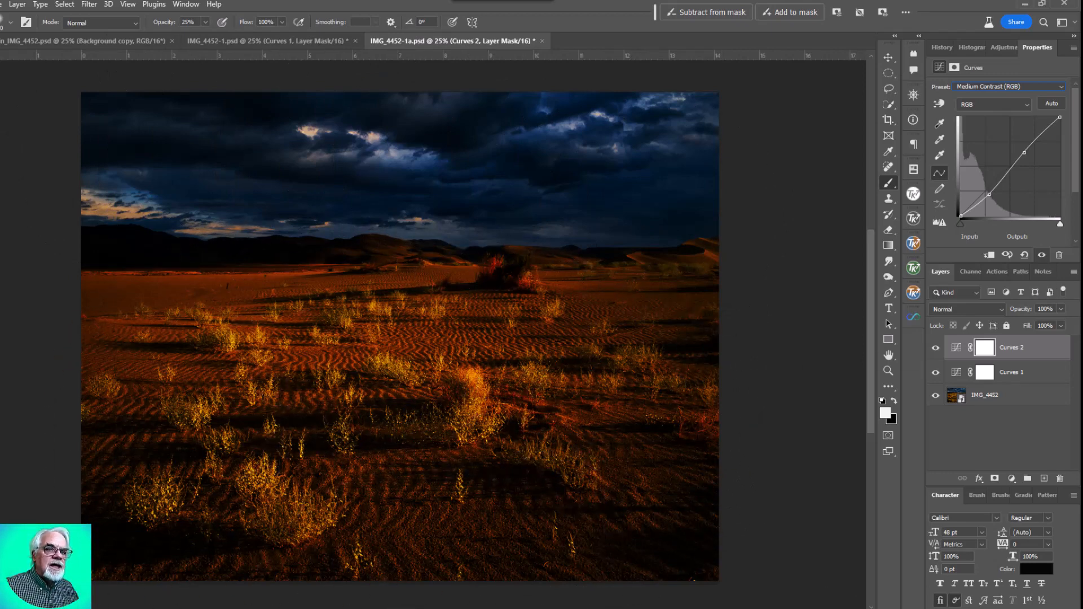
Step: Move the upper curve point to input 158, output 171, and reduce the top Curves layer's opacity to 64%
{"action": "left_click_drag", "start_coordinate": [1024, 153], "coordinate": [1023, 150]}
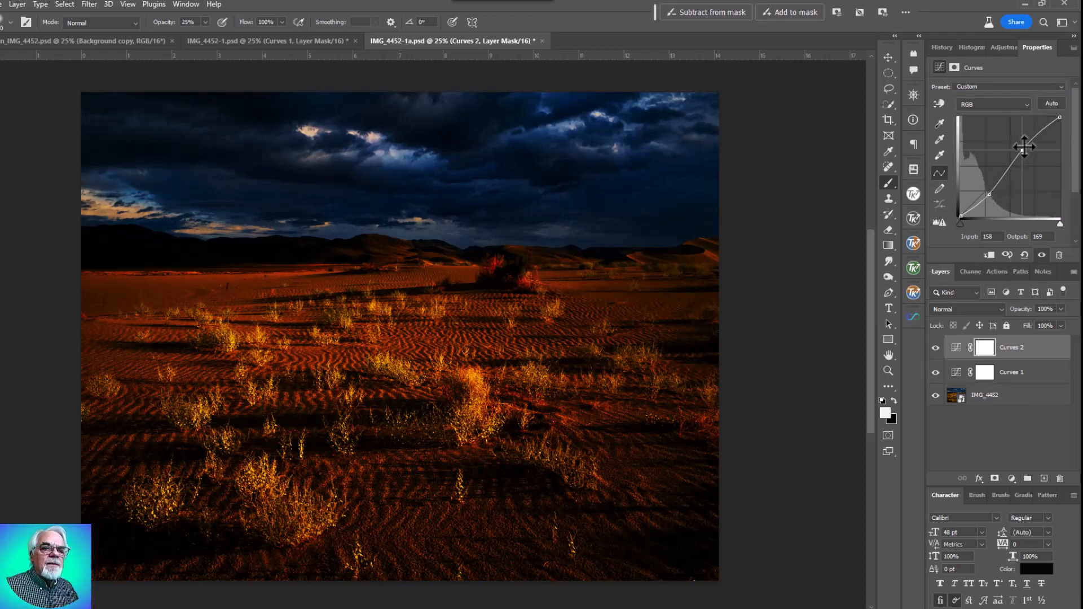
{"action": "left_click_drag", "start_coordinate": [1025, 148], "coordinate": [1023, 146]}
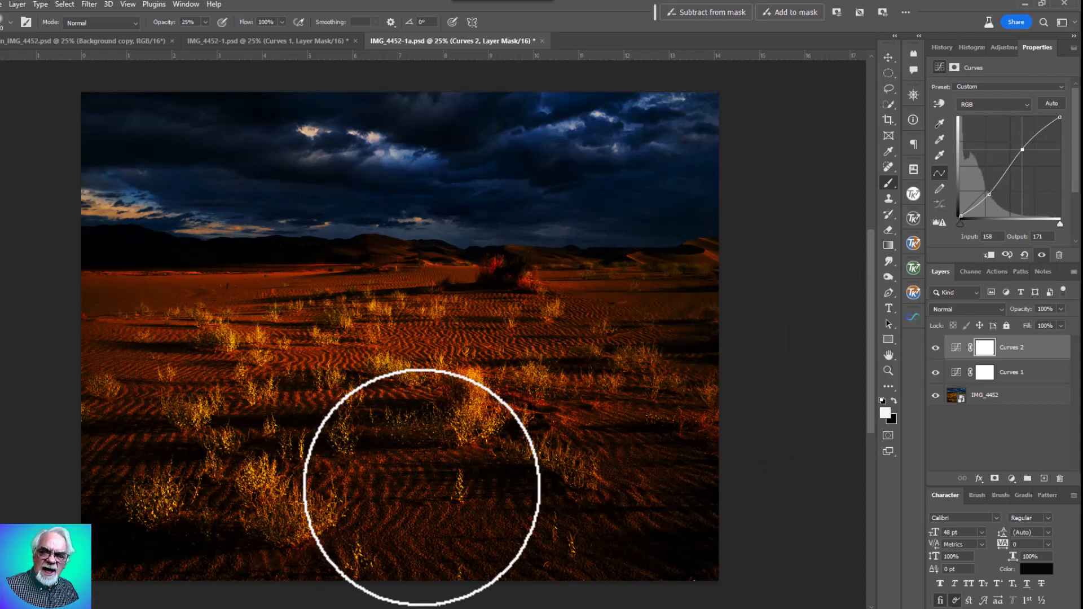
{"action": "left_click", "coordinate": [1062, 309]}
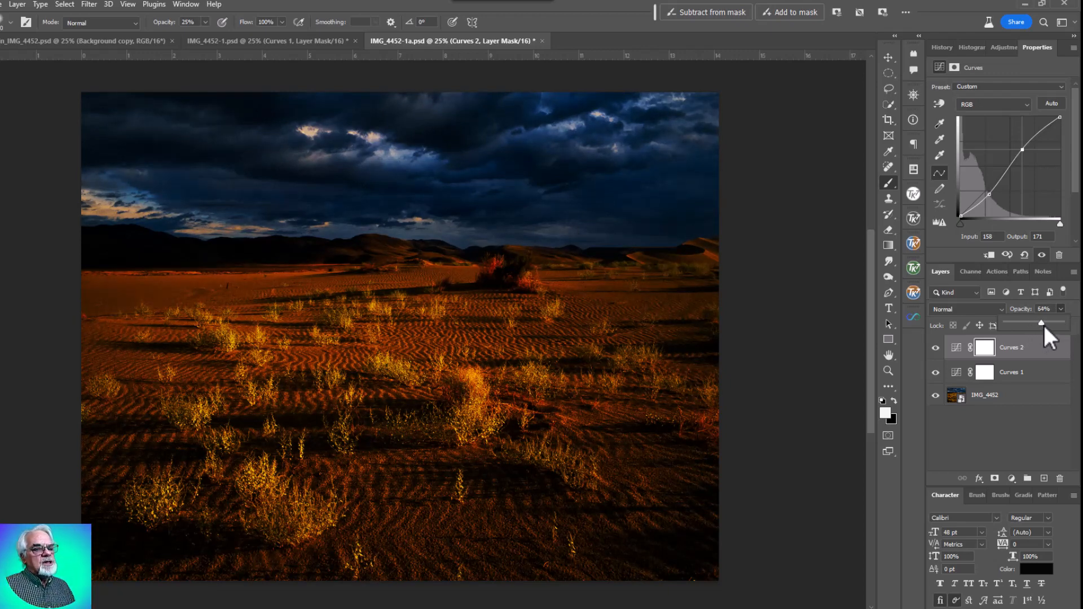
Step: Toggle the visibility of the Curves 2 layer twice to compare the photo with and without its contrast
{"action": "left_click", "coordinate": [935, 348]}
{"action": "left_click", "coordinate": [935, 348]}
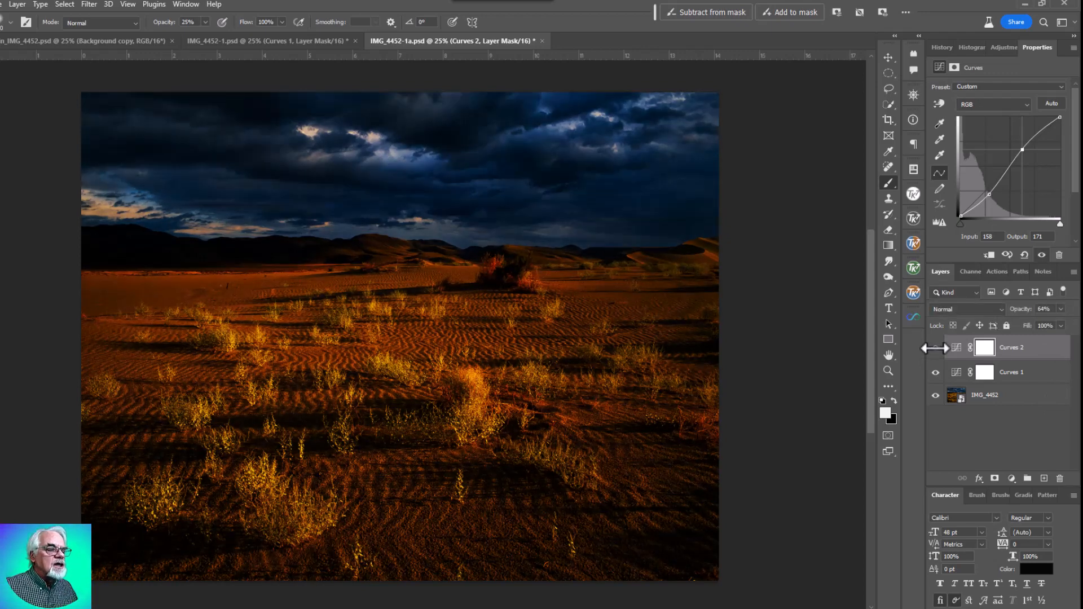
{"action": "left_click", "coordinate": [935, 348]}
{"action": "left_click", "coordinate": [935, 348]}
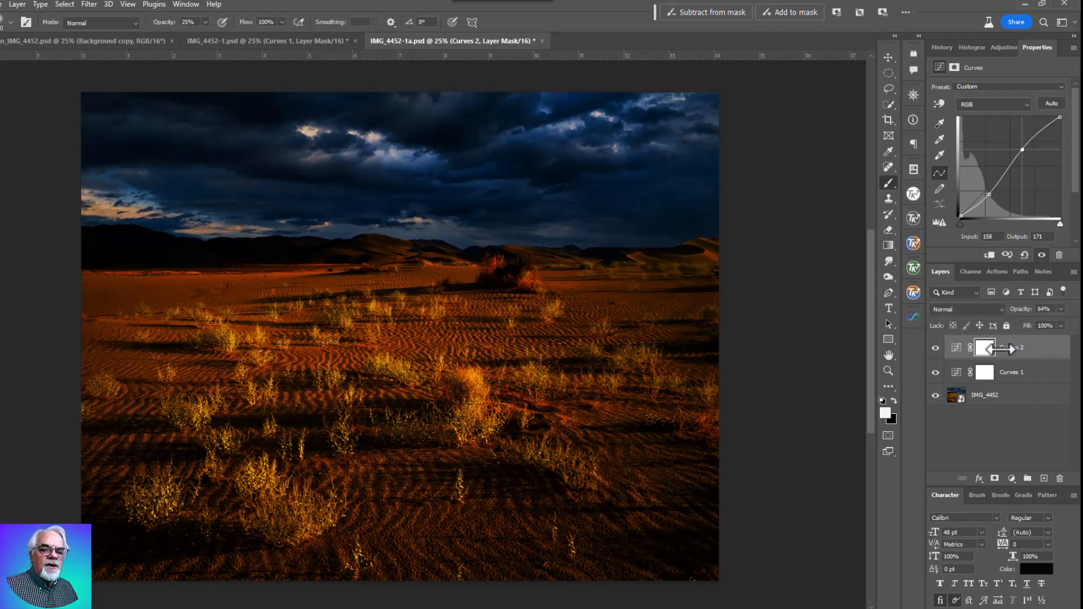
Step: Invert the Curves 2 layer mask to black so the adjustment is hidden across the whole photo
{"action": "left_click", "coordinate": [985, 348]}
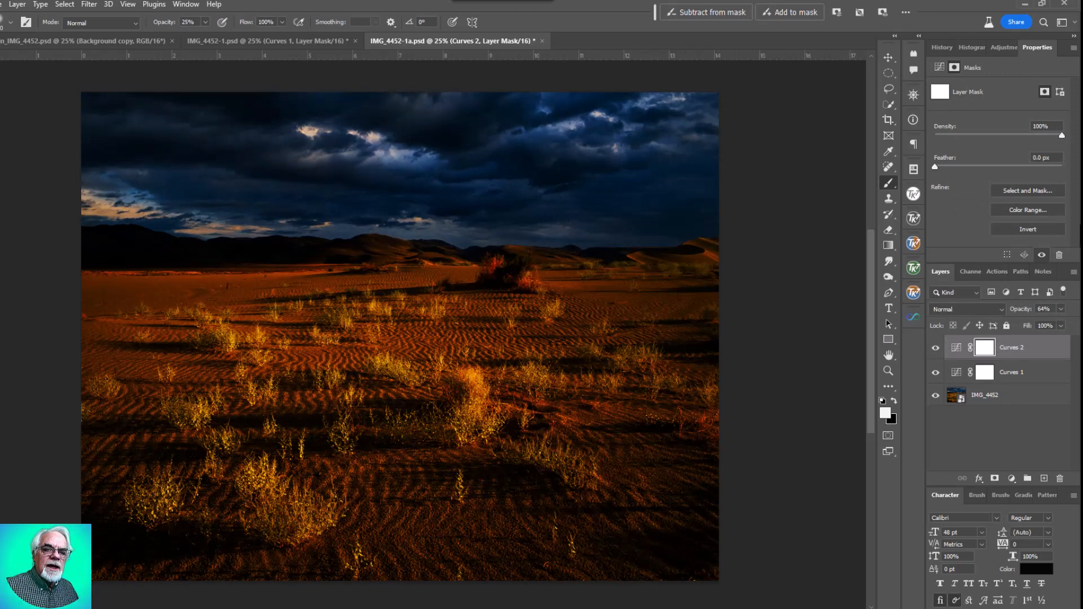
{"action": "left_click", "coordinate": [1039, 227]}
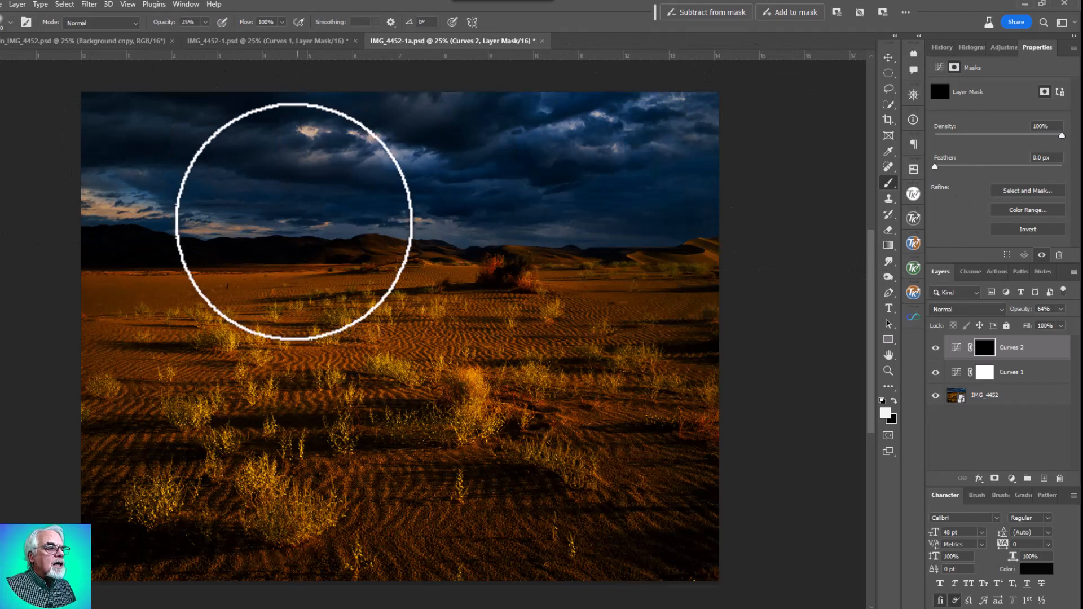
Step: Paint white over the sky on the Curves 2 mask with a 25% opacity brush, and reduce the layer's opacity to 37%
{"action": "left_click_drag", "start_coordinate": [751, 203], "coordinate": [762, 183]}
{"action": "mouse_move", "coordinate": [790, 126]}
{"action": "left_mouse_down"}
{"action": "mouse_move", "coordinate": [48, 135]}
{"action": "mouse_move", "coordinate": [717, 169]}
{"action": "mouse_move", "coordinate": [150, 193]}
{"action": "mouse_move", "coordinate": [307, 211]}
{"action": "mouse_move", "coordinate": [779, 201]}
{"action": "mouse_move", "coordinate": [770, 127]}
{"action": "mouse_move", "coordinate": [88, 130]}
{"action": "mouse_move", "coordinate": [739, 159]}
{"action": "mouse_move", "coordinate": [45, 197]}
{"action": "mouse_move", "coordinate": [680, 211]}
{"action": "mouse_move", "coordinate": [745, 206]}
{"action": "mouse_move", "coordinate": [49, 194]}
{"action": "mouse_move", "coordinate": [774, 174]}
{"action": "mouse_move", "coordinate": [161, 117]}
{"action": "mouse_move", "coordinate": [647, 118]}
{"action": "mouse_move", "coordinate": [792, 181]}
{"action": "left_mouse_up"}
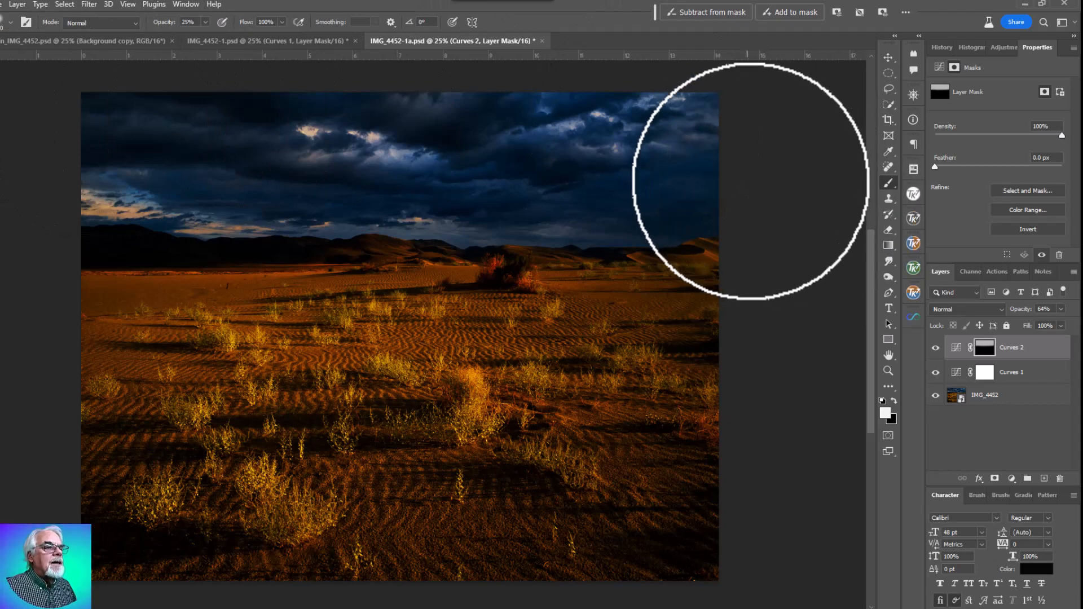
{"action": "mouse_move", "coordinate": [413, 186]}
{"action": "left_mouse_down"}
{"action": "mouse_move", "coordinate": [93, 142]}
{"action": "mouse_move", "coordinate": [701, 140]}
{"action": "mouse_move", "coordinate": [15, 136]}
{"action": "mouse_move", "coordinate": [504, 205]}
{"action": "mouse_move", "coordinate": [779, 199]}
{"action": "left_mouse_up"}
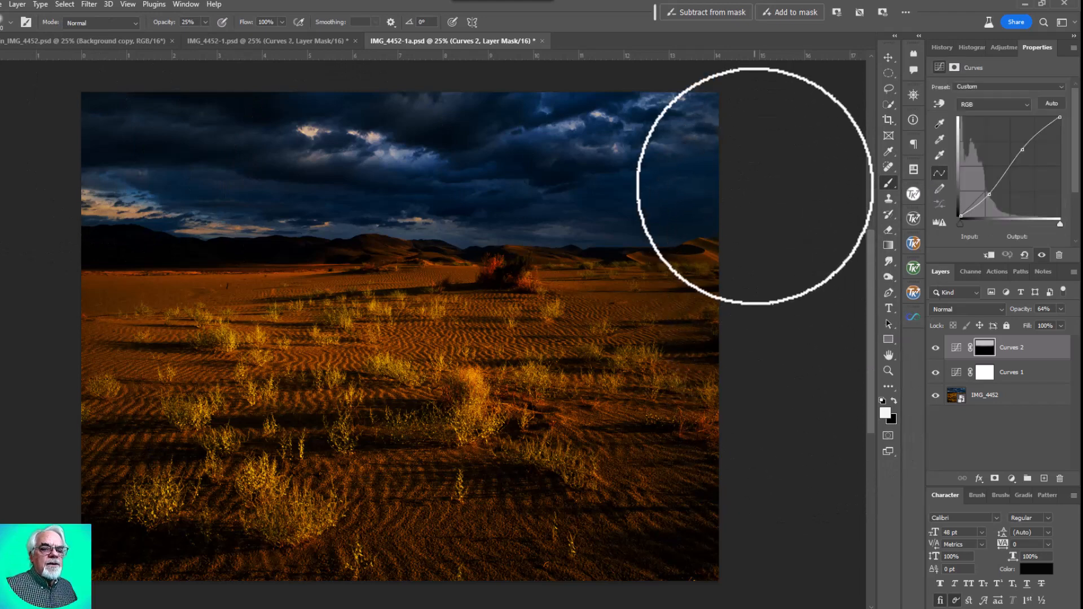
{"action": "mouse_move", "coordinate": [734, 134]}
{"action": "left_mouse_down"}
{"action": "mouse_move", "coordinate": [103, 129]}
{"action": "mouse_move", "coordinate": [866, 159]}
{"action": "mouse_move", "coordinate": [702, 178]}
{"action": "mouse_move", "coordinate": [815, 158]}
{"action": "mouse_move", "coordinate": [737, 135]}
{"action": "mouse_move", "coordinate": [598, 120]}
{"action": "mouse_move", "coordinate": [754, 203]}
{"action": "mouse_move", "coordinate": [93, 223]}
{"action": "left_mouse_up"}
{"action": "left_click", "coordinate": [1061, 309]}
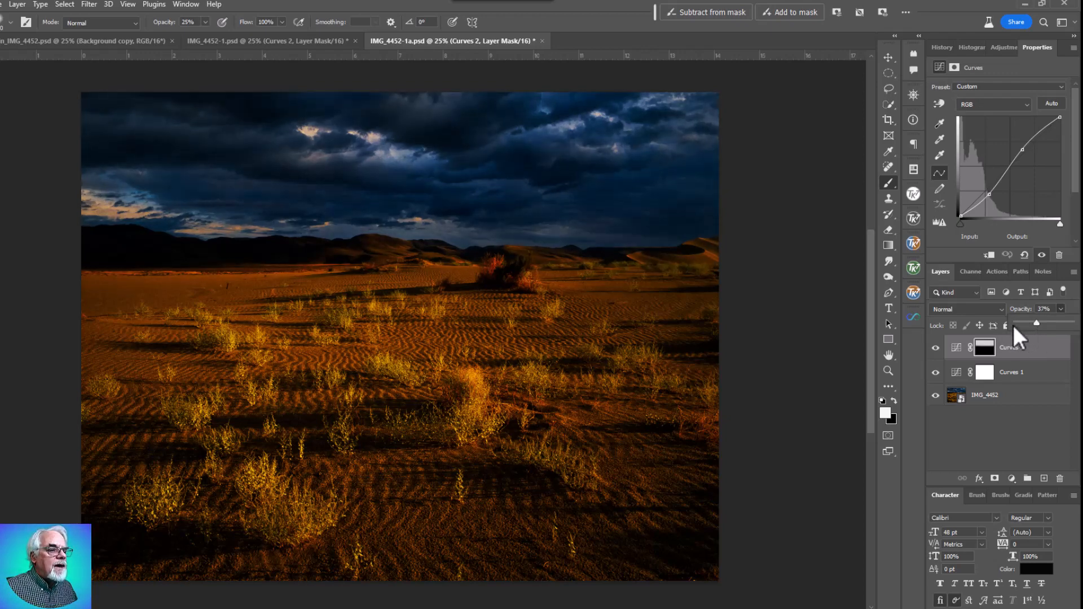
Step: Compare the result with the IMG_4452-1.psd version, and check the photo with the Curves 1 layer hidden and shown
{"action": "left_click", "coordinate": [275, 41]}
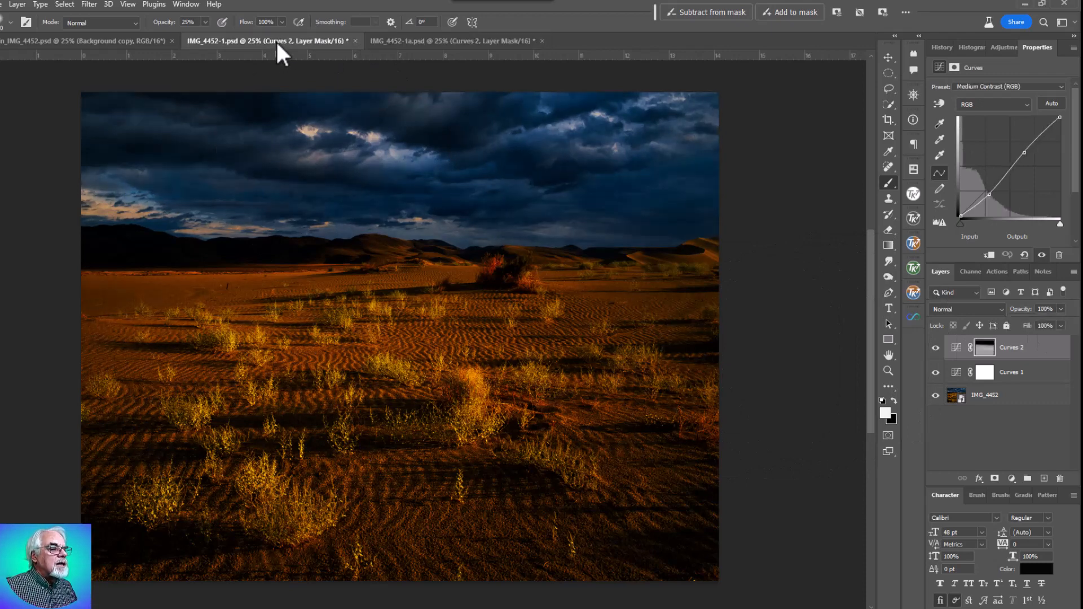
{"action": "left_click", "coordinate": [465, 42]}
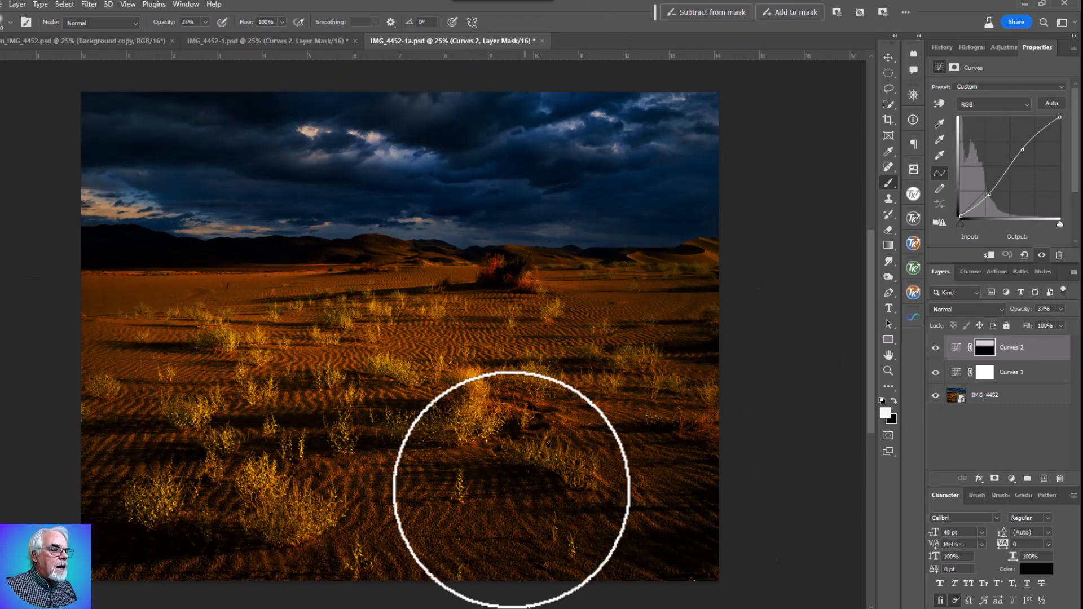
{"action": "left_click", "coordinate": [936, 374]}
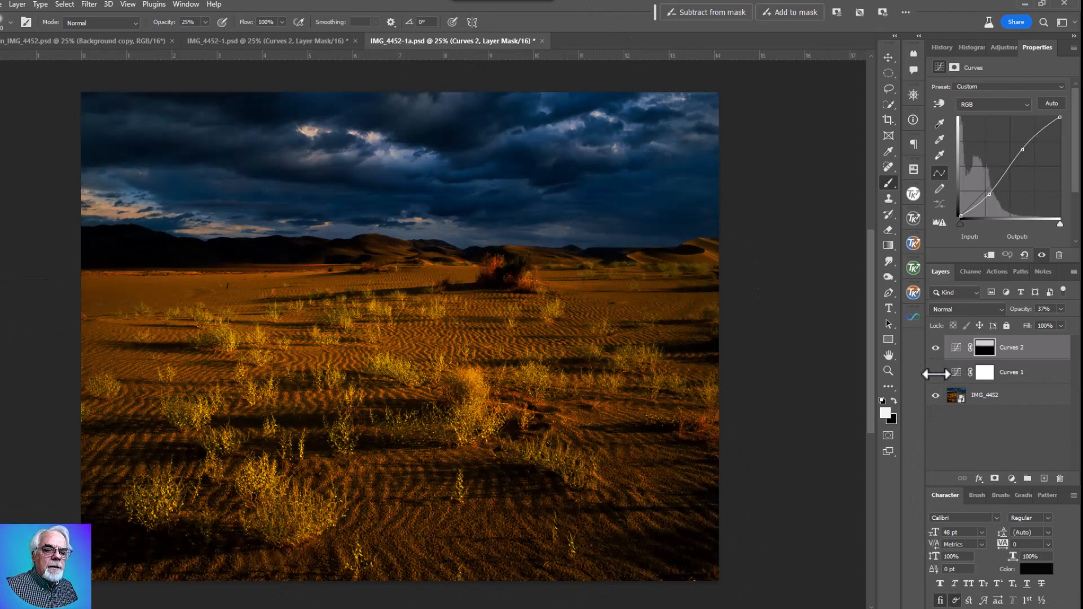
{"action": "left_click", "coordinate": [937, 374]}
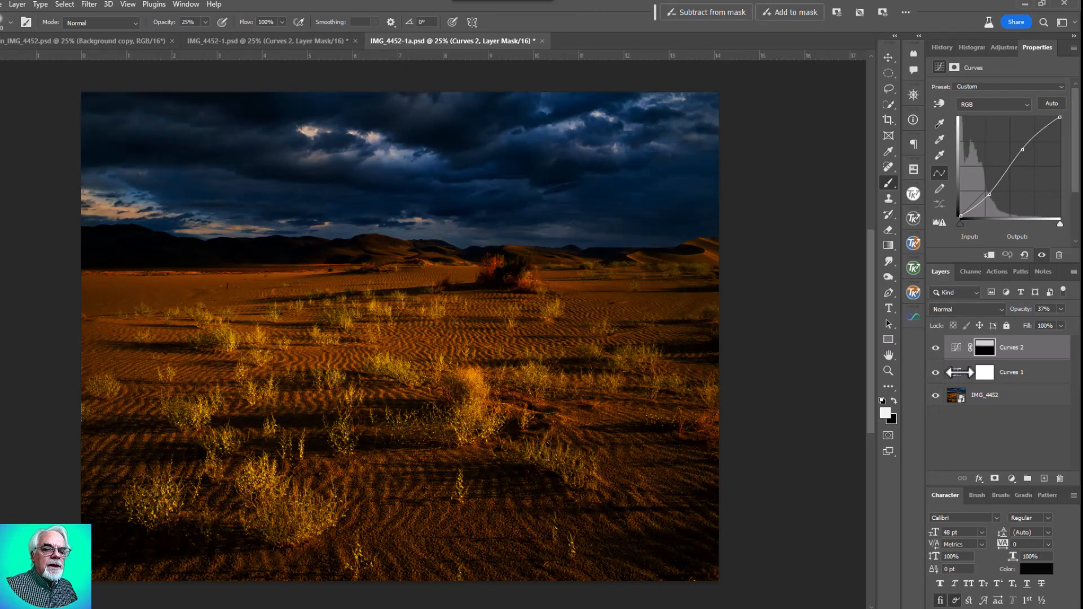
Step: Reshape the Curves 1 curve with points at input 161, output 184 and input 76, output 53, and set the layer's opacity to 75%
{"action": "left_click", "coordinate": [959, 371]}
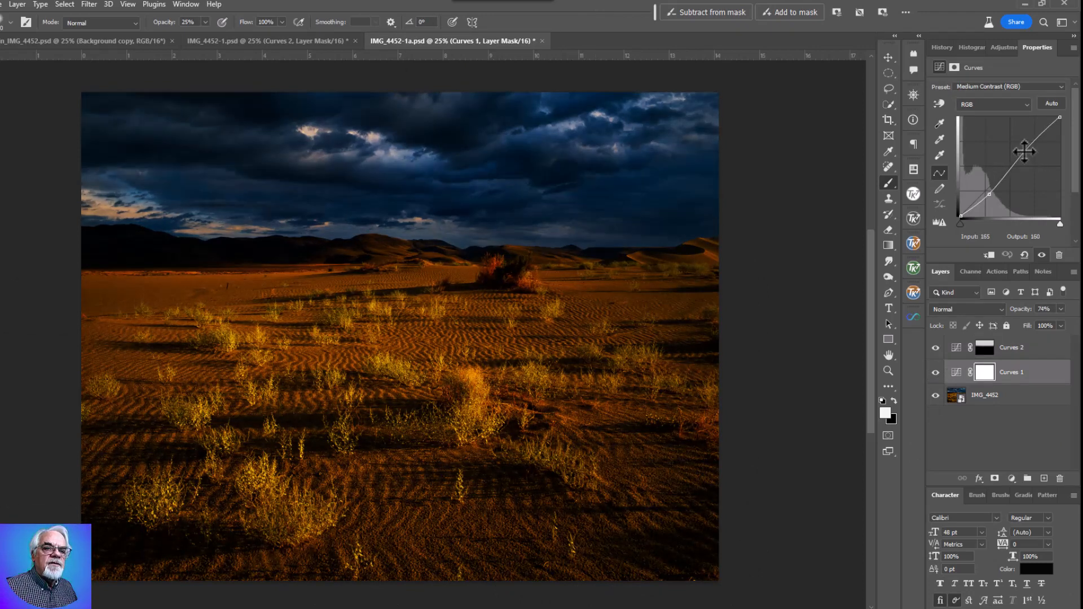
{"action": "left_click_drag", "start_coordinate": [1024, 151], "coordinate": [1024, 144]}
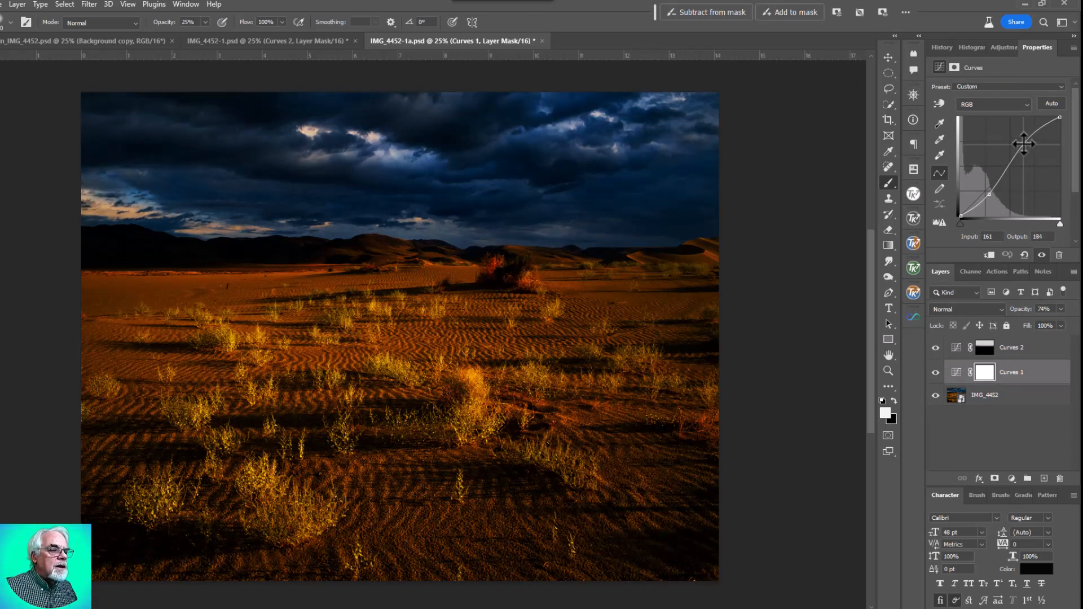
{"action": "left_click", "coordinate": [990, 195]}
{"action": "left_click_drag", "start_coordinate": [991, 194], "coordinate": [992, 195]}
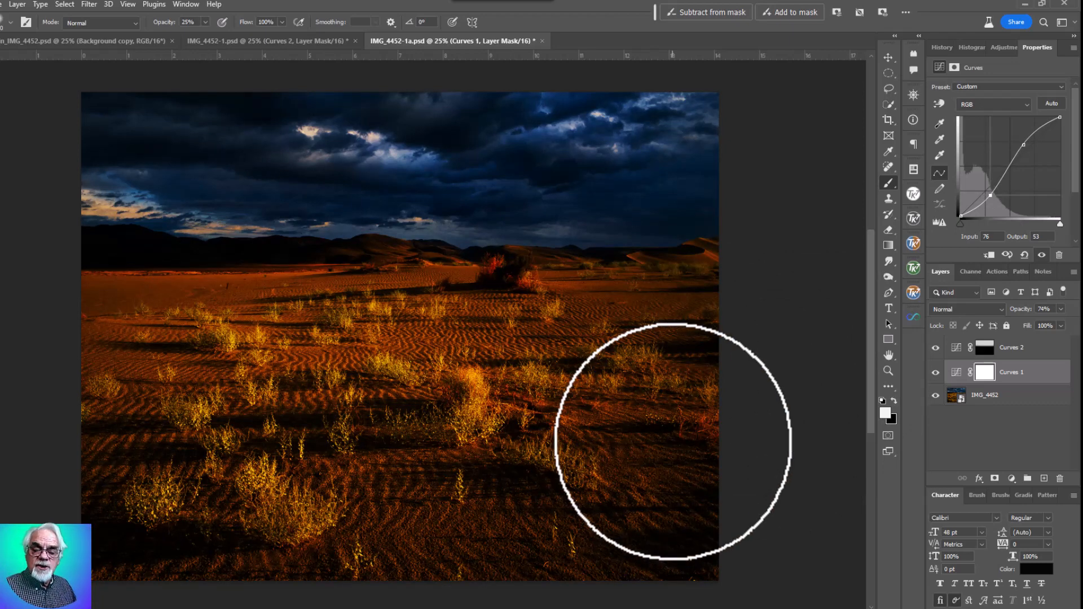
{"action": "left_click", "coordinate": [1062, 308]}
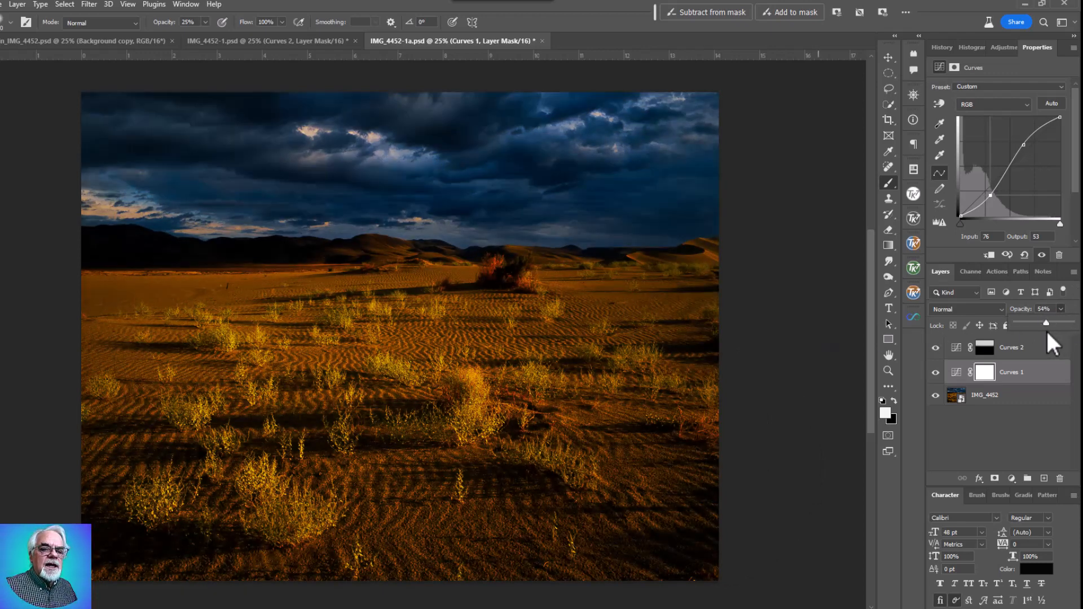
{"action": "left_click_drag", "start_coordinate": [1047, 332], "coordinate": [1049, 333]}
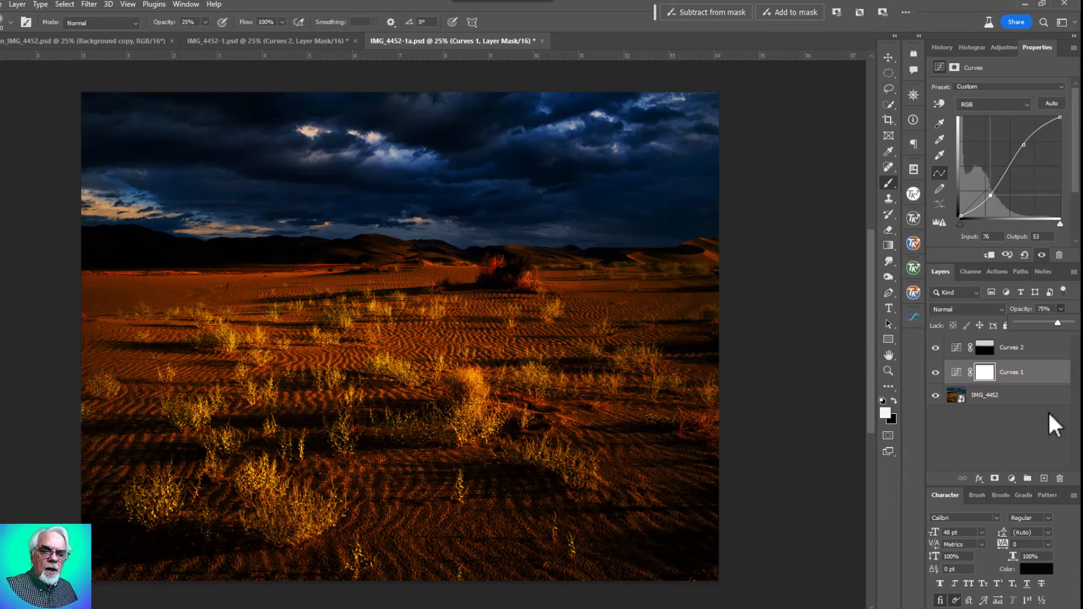
Step: Add a Curves adjustment layer above Curves 1 and lift its midtones with a point at input 124, output 134
{"action": "left_click", "coordinate": [1013, 480]}
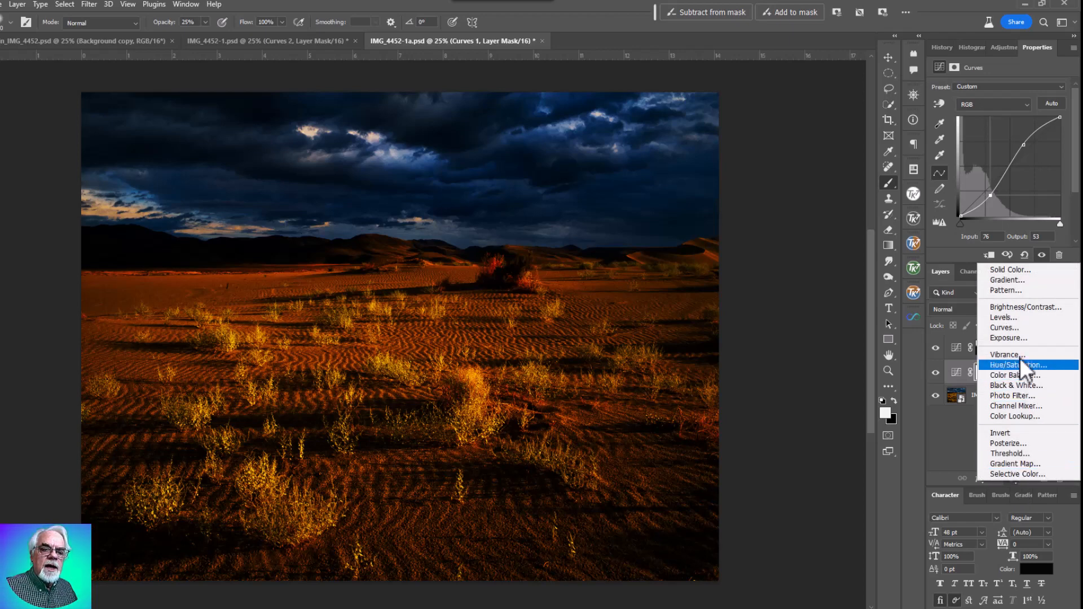
{"action": "left_click", "coordinate": [1022, 324]}
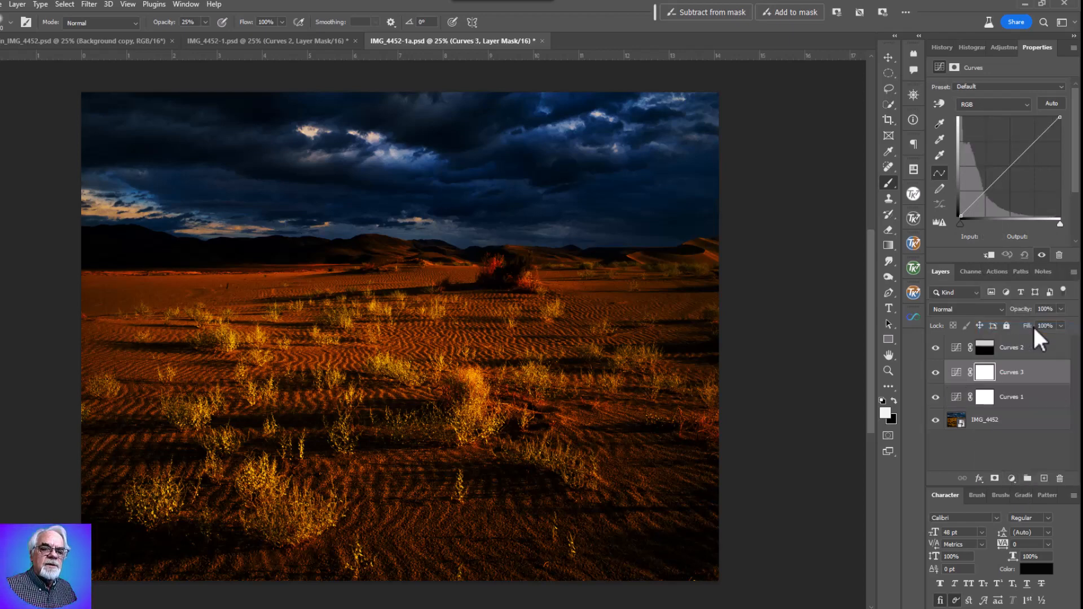
{"action": "left_click", "coordinate": [1011, 166]}
{"action": "left_click_drag", "start_coordinate": [1011, 166], "coordinate": [1010, 166]}
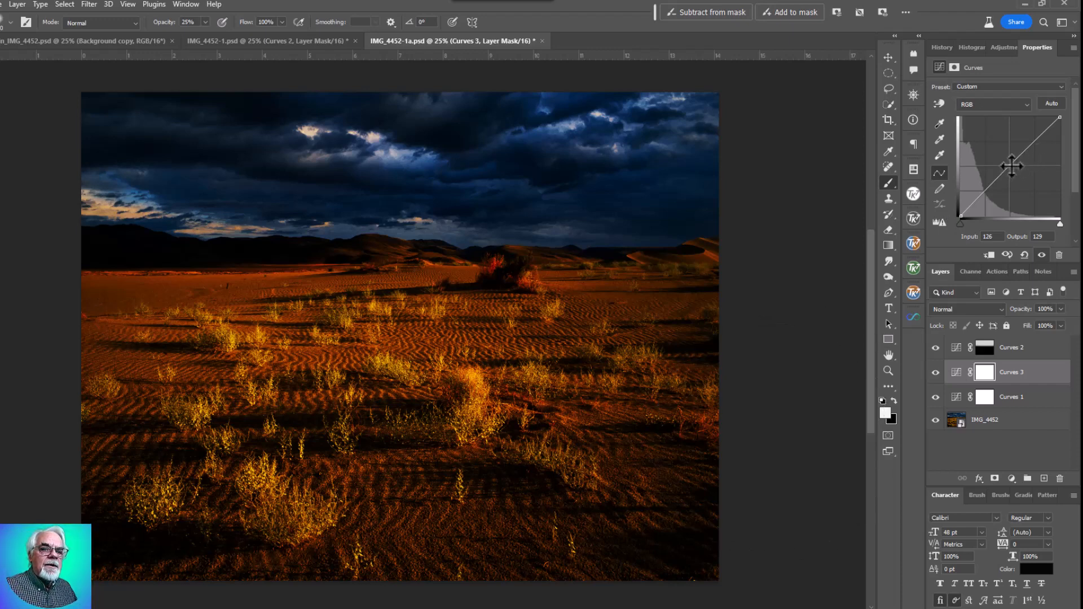
{"action": "left_click_drag", "start_coordinate": [1012, 166], "coordinate": [1011, 164]}
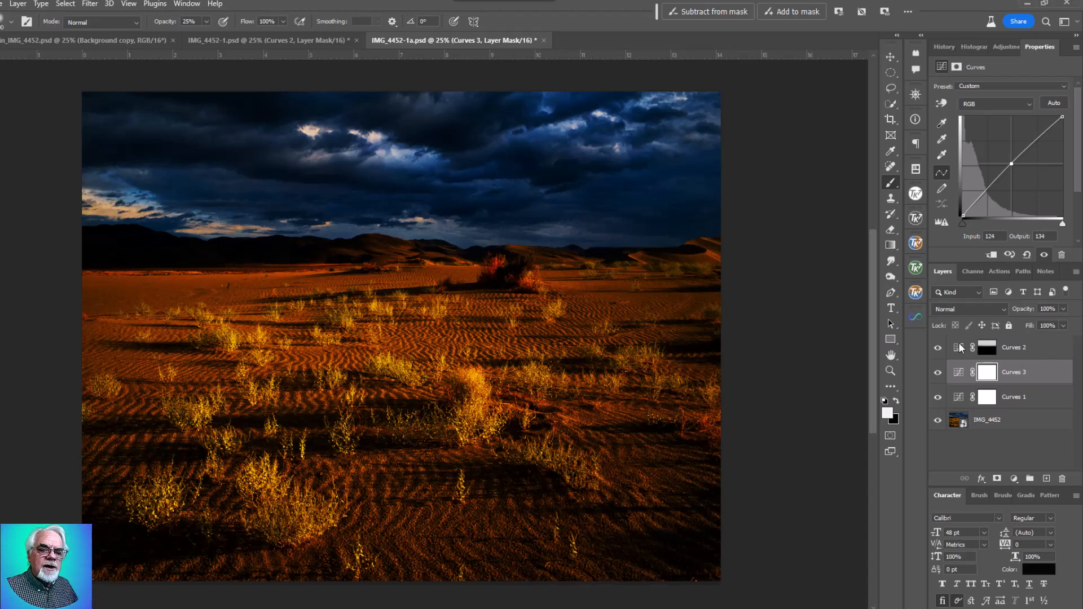
Step: Hide and show the three Curves layers to compare the photo before and after the adjustments
{"action": "left_click_drag", "start_coordinate": [938, 348], "coordinate": [937, 397]}
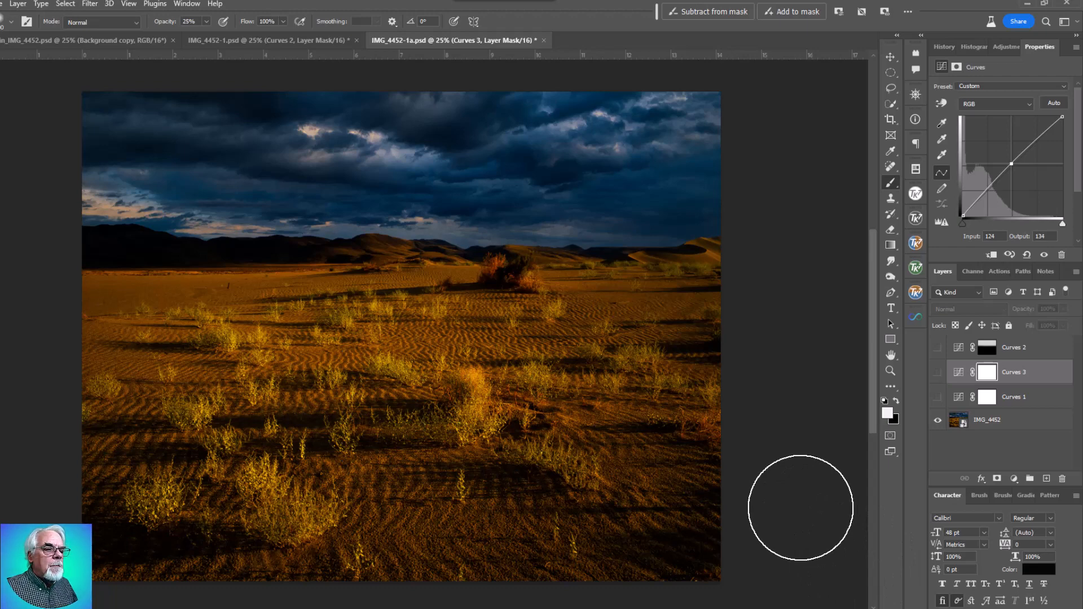
{"action": "left_click", "coordinate": [938, 397]}
{"action": "left_click", "coordinate": [938, 372]}
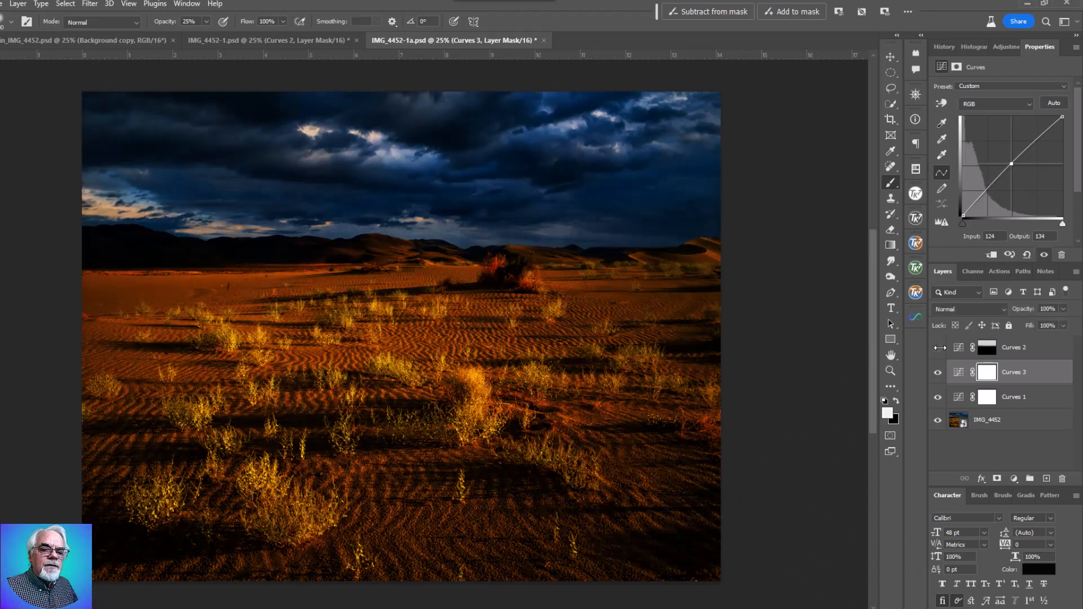
{"action": "left_click", "coordinate": [938, 348]}
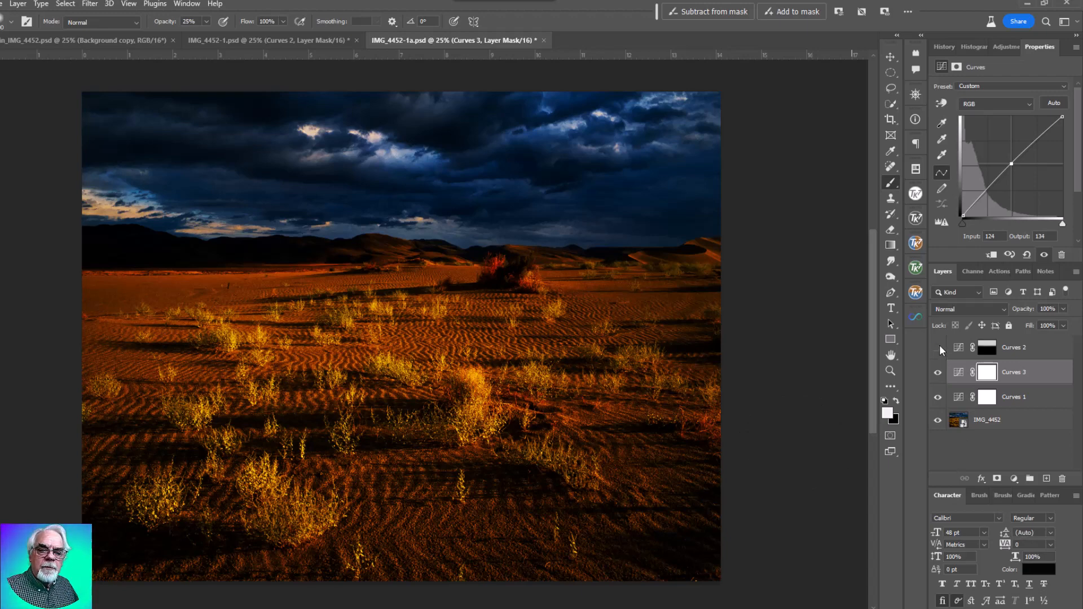
{"action": "left_click", "coordinate": [938, 396]}
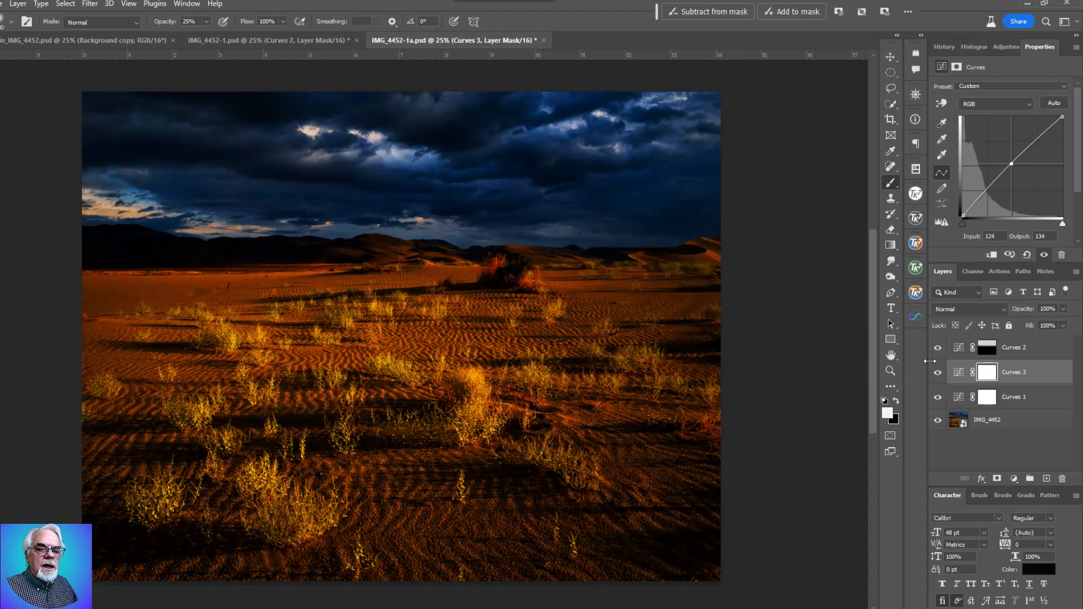
{"action": "left_click_drag", "start_coordinate": [939, 348], "coordinate": [938, 397]}
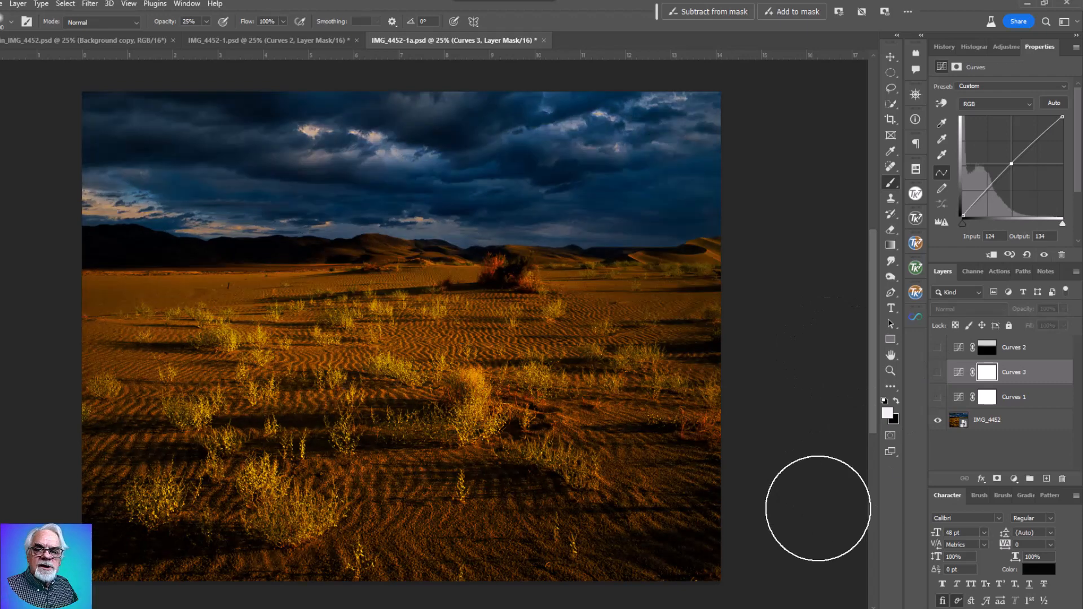